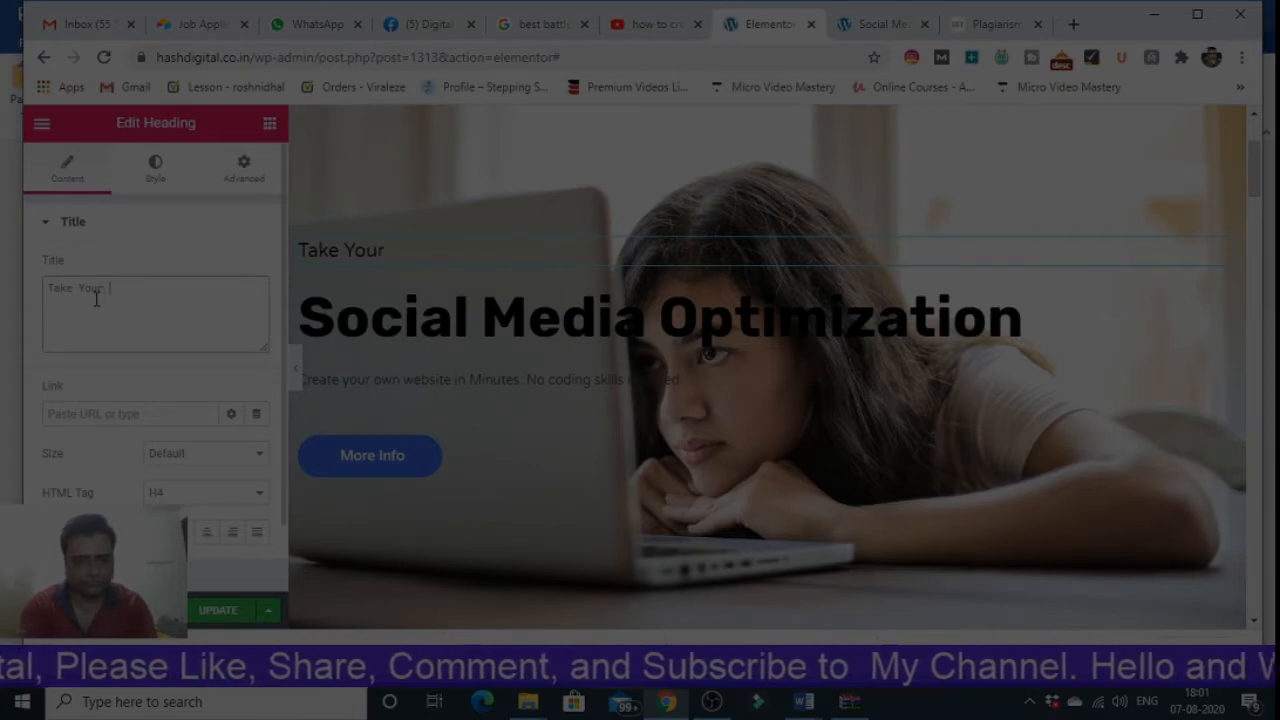
- Complete the small heading above "Social Media Optimization" as "Take Your Business To The Next Level." and update the page
text(us)
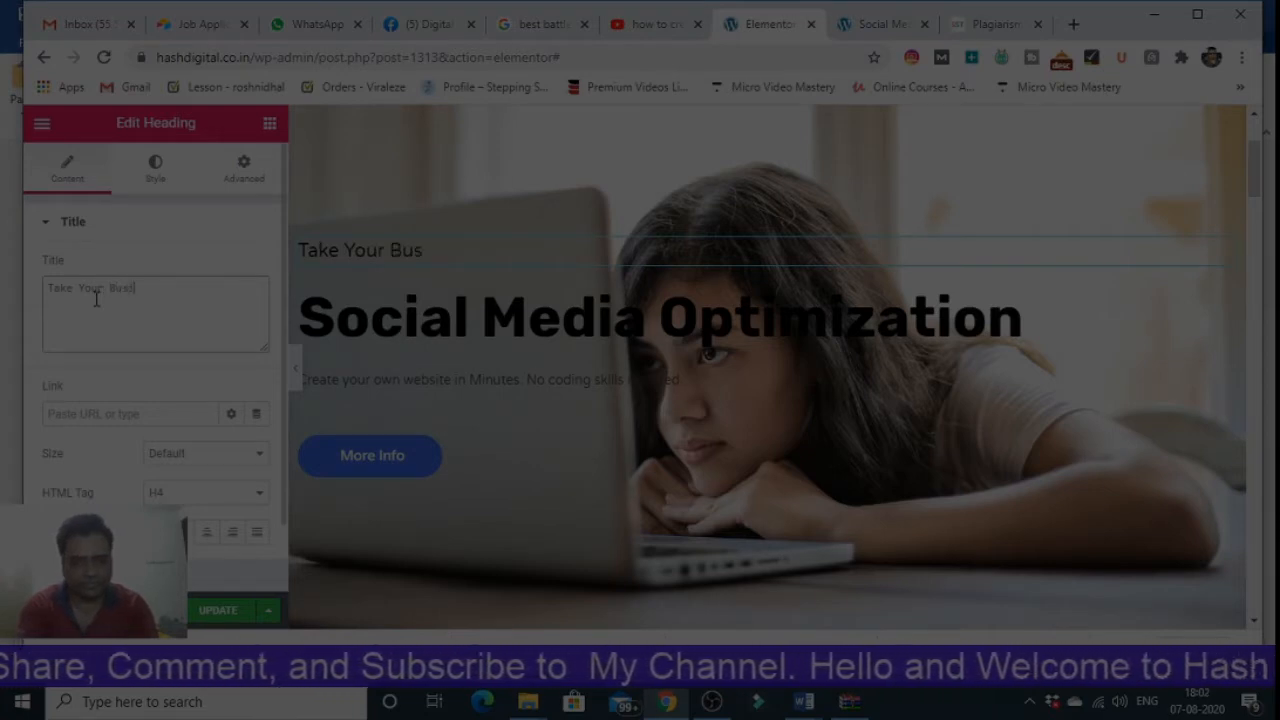
text(iness T)
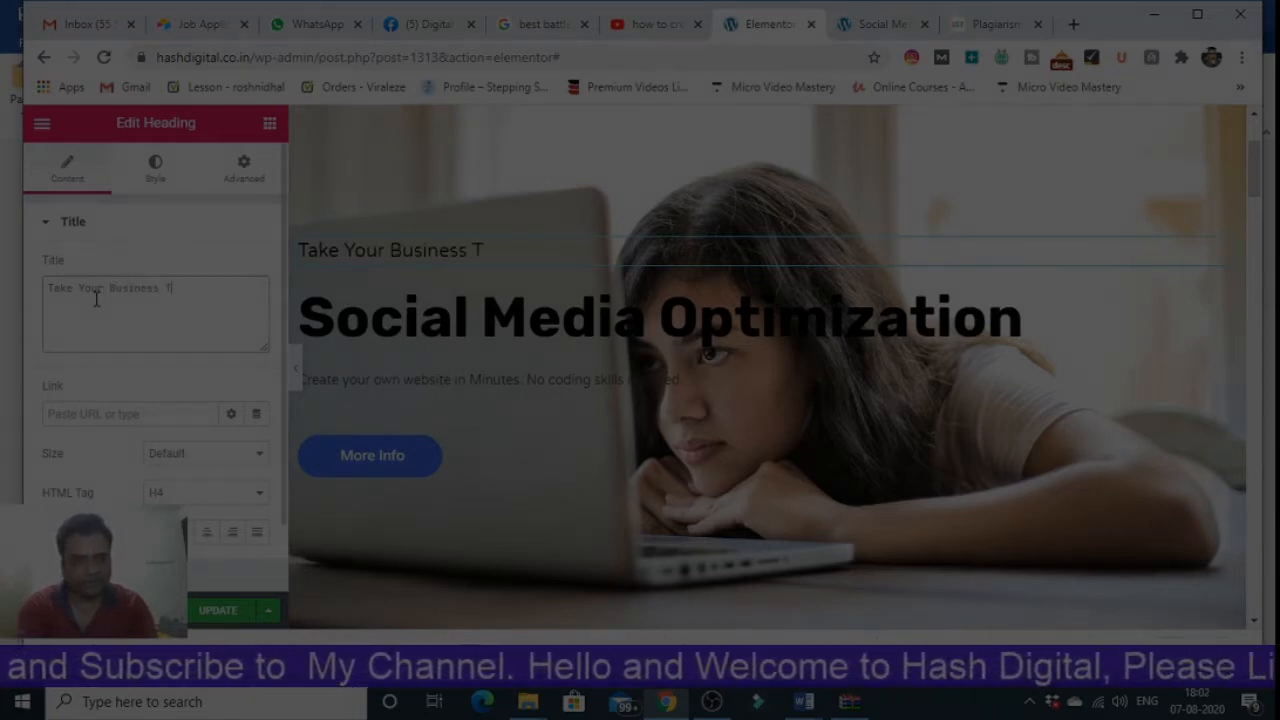
text(o Th)
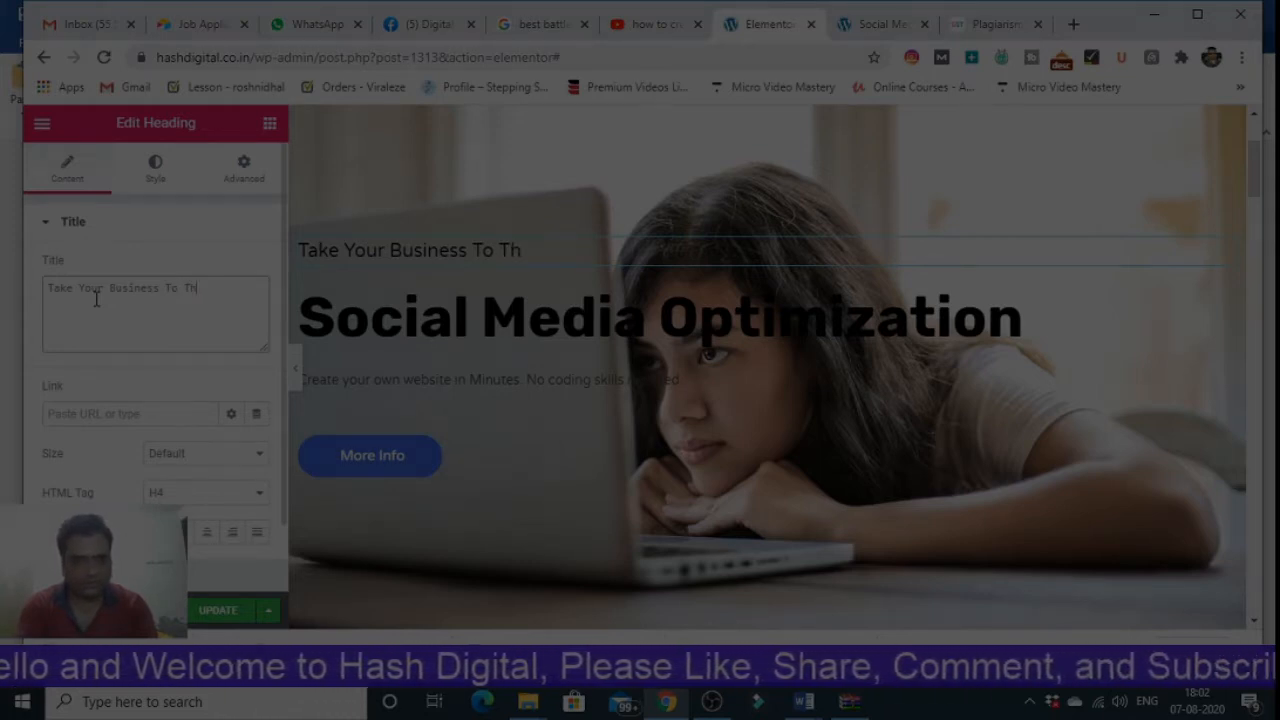
text(aex)
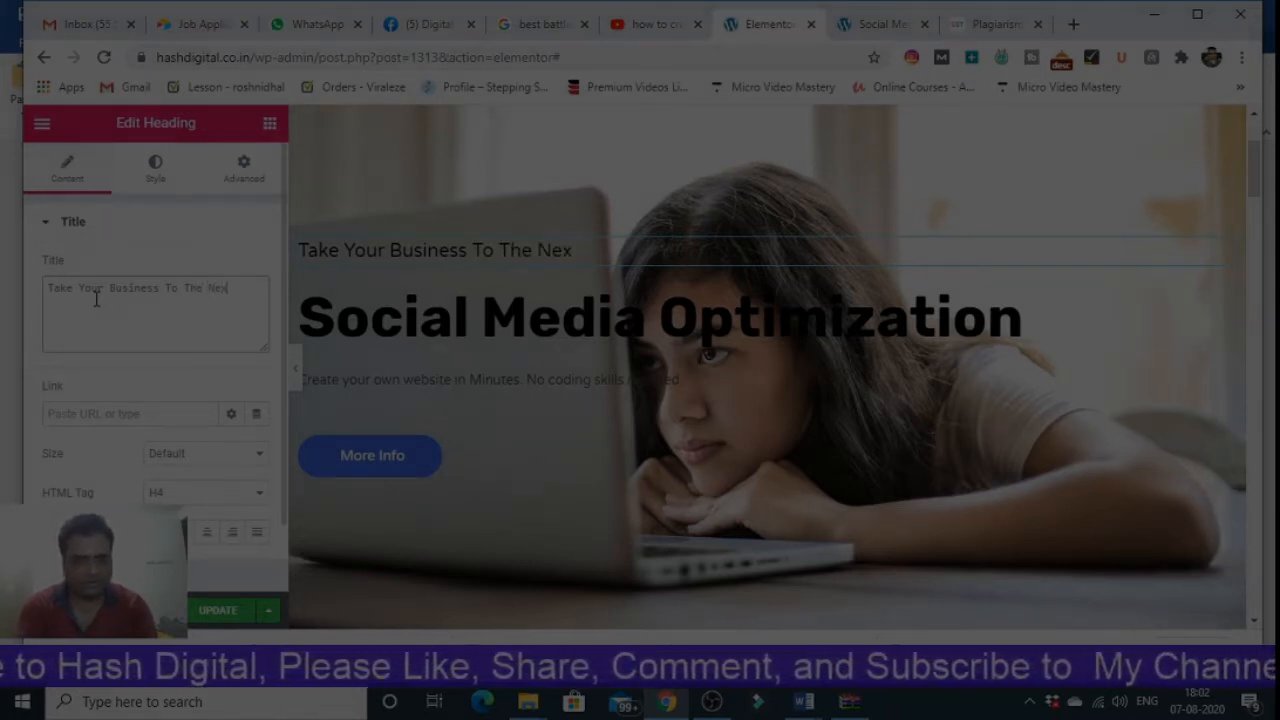
text(t Level.)
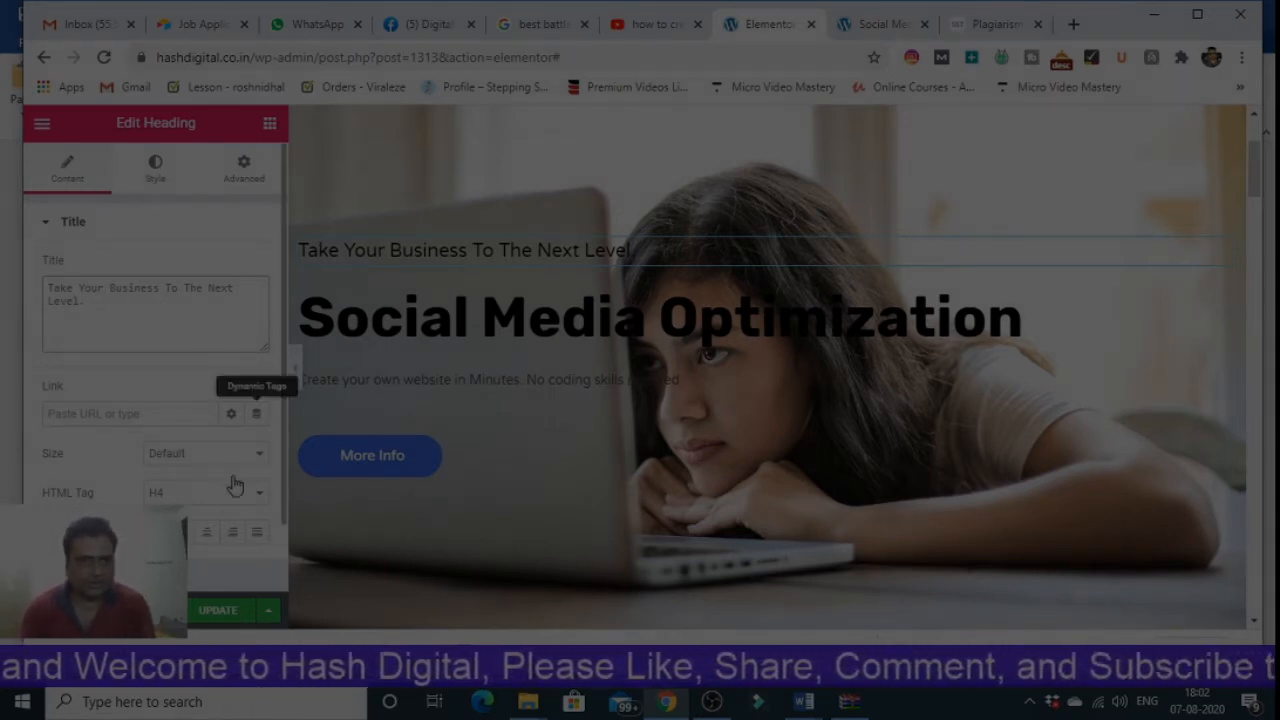
click(217, 616)
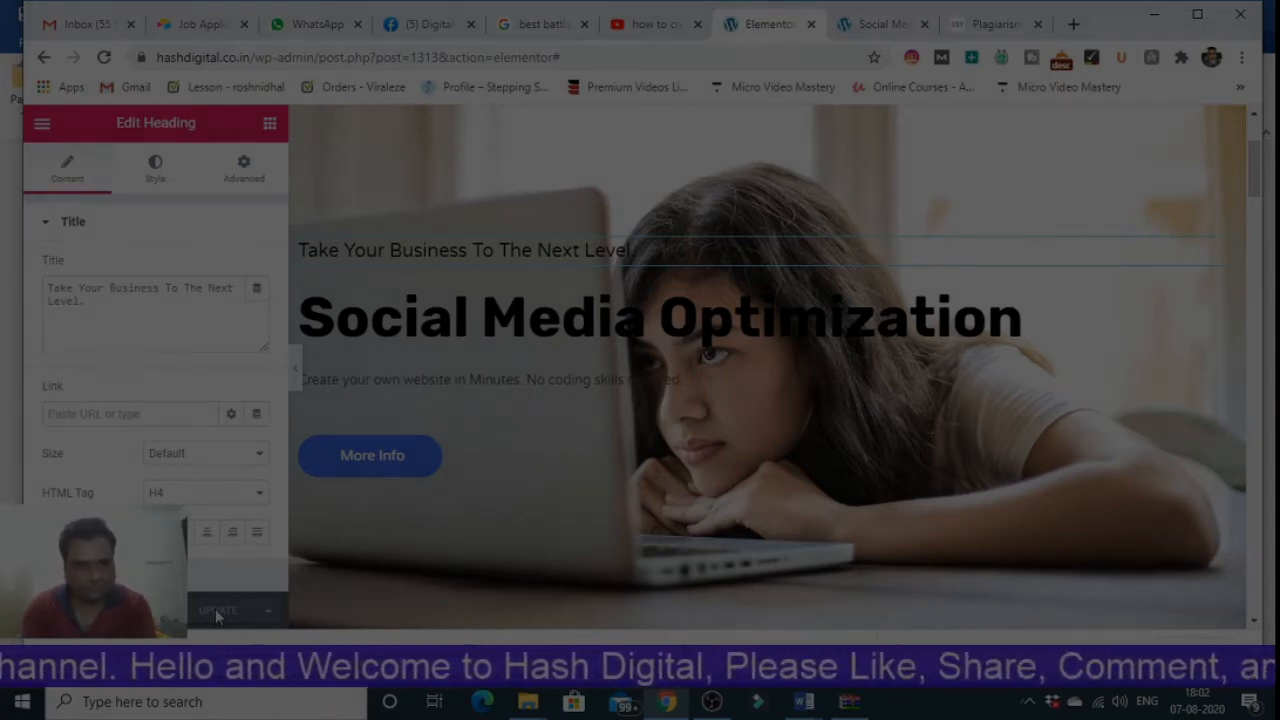
click(297, 374)
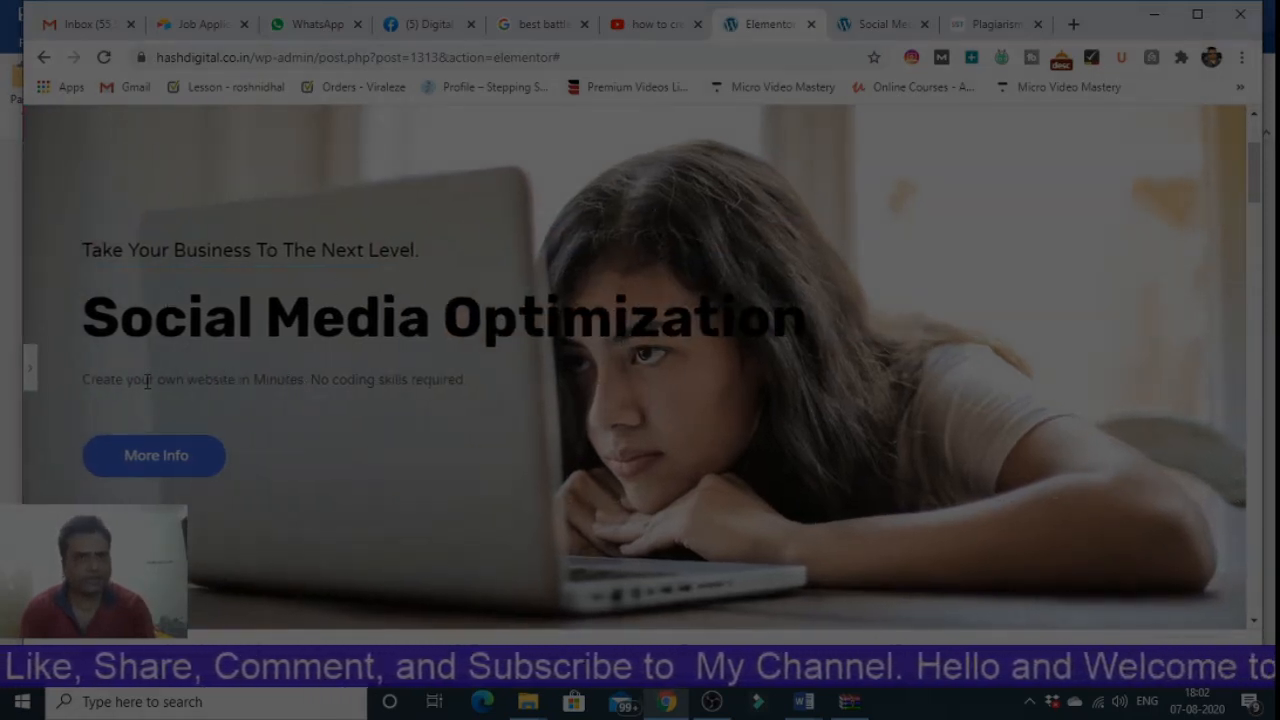
- Replace the hero description below the "Social Media Optimization" heading with the text "Create and maintain"
click(31, 374)
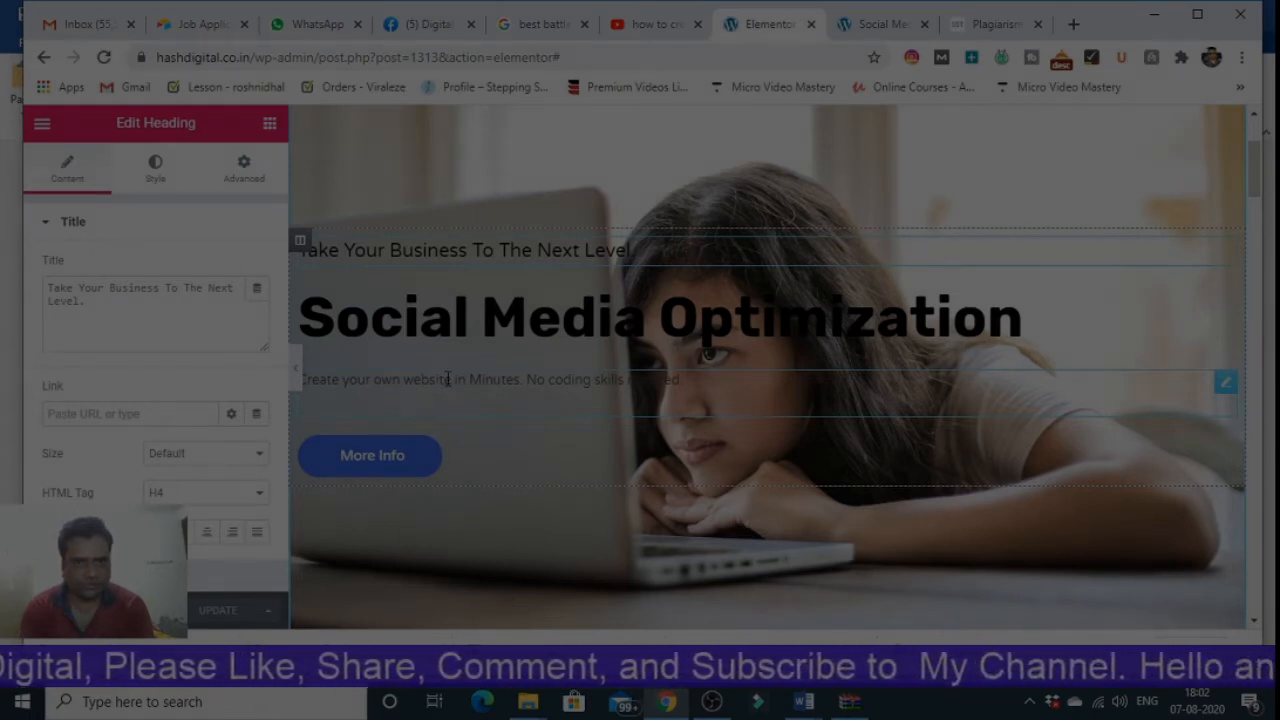
click(448, 378)
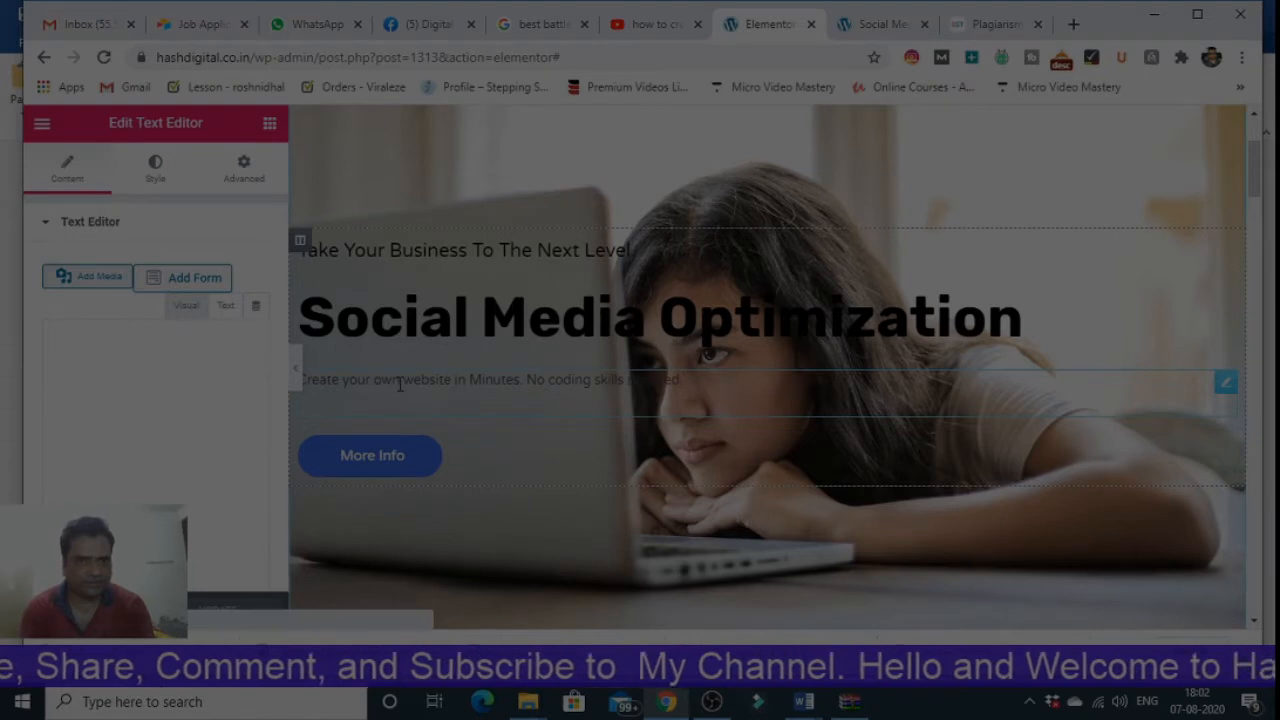
click(128, 474)
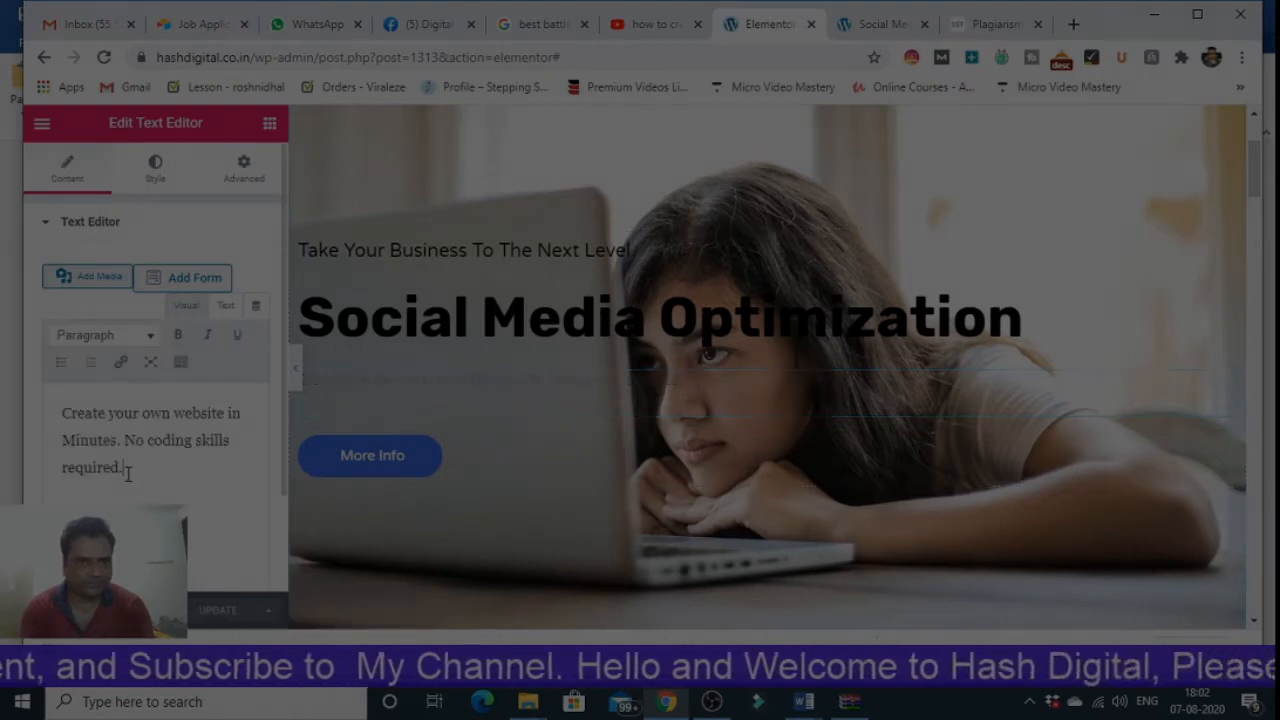
key(ctrl+a)
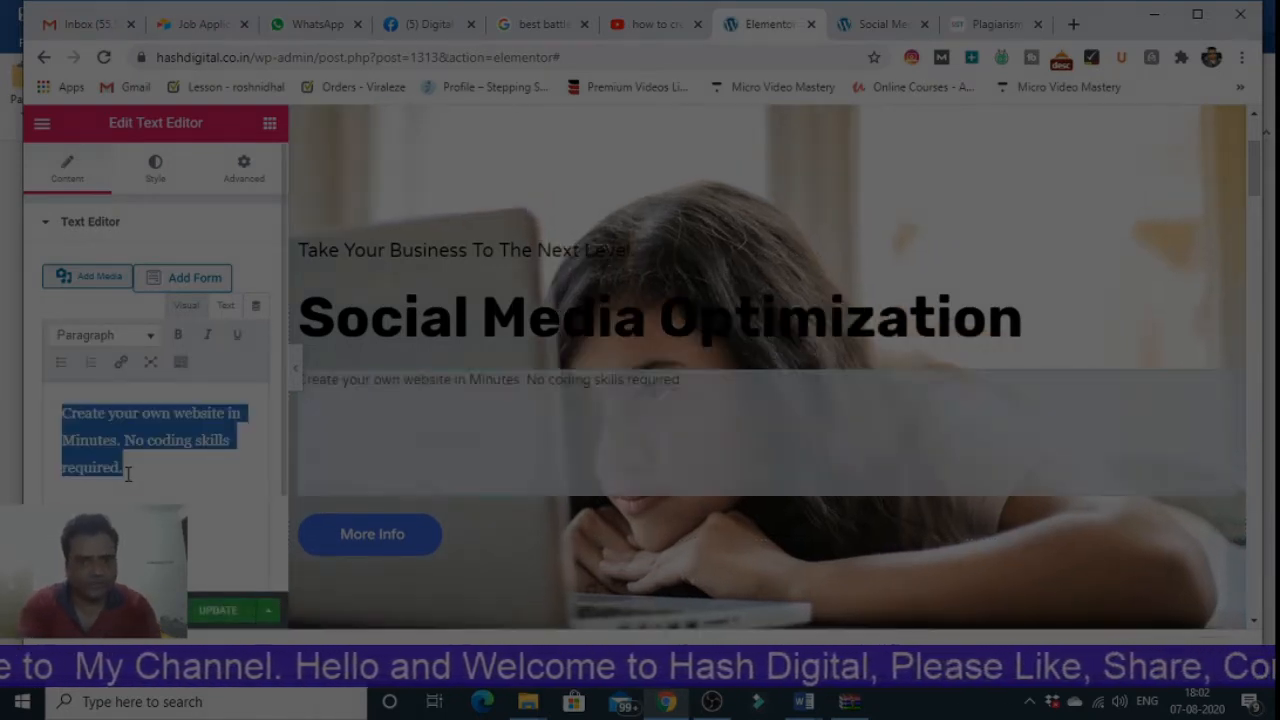
text(Cr)
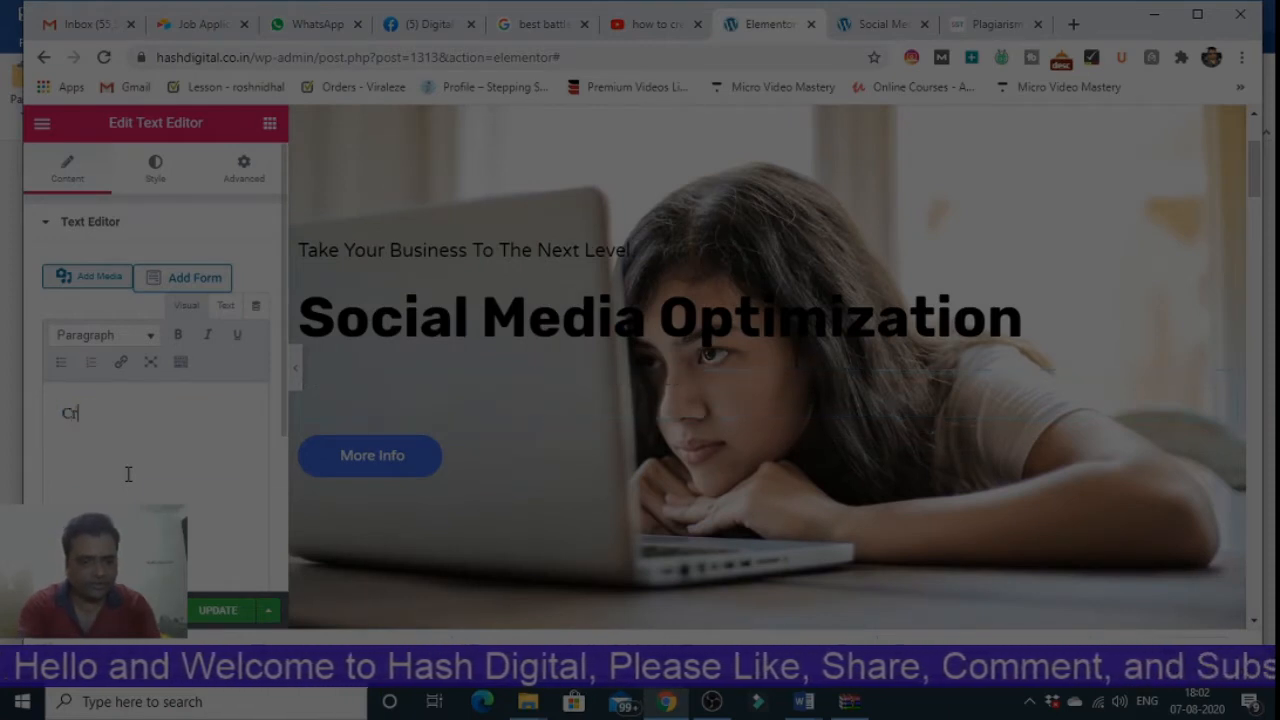
text(eate )
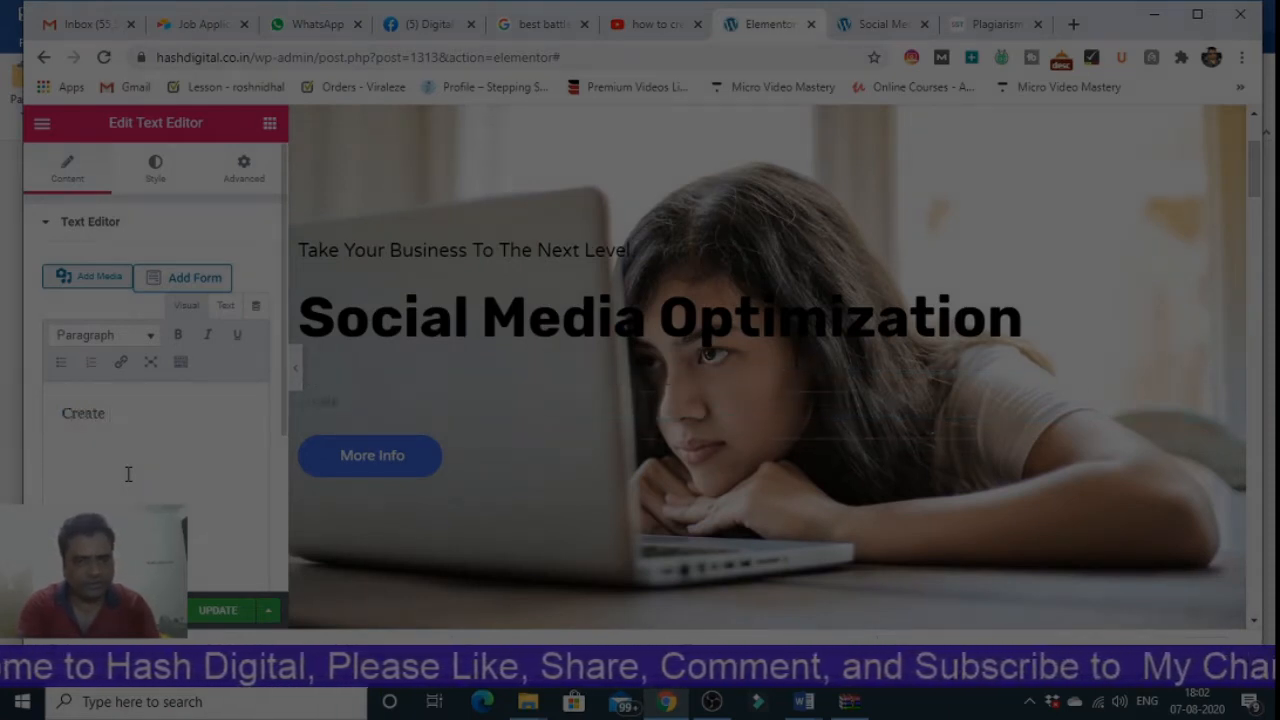
text(and )
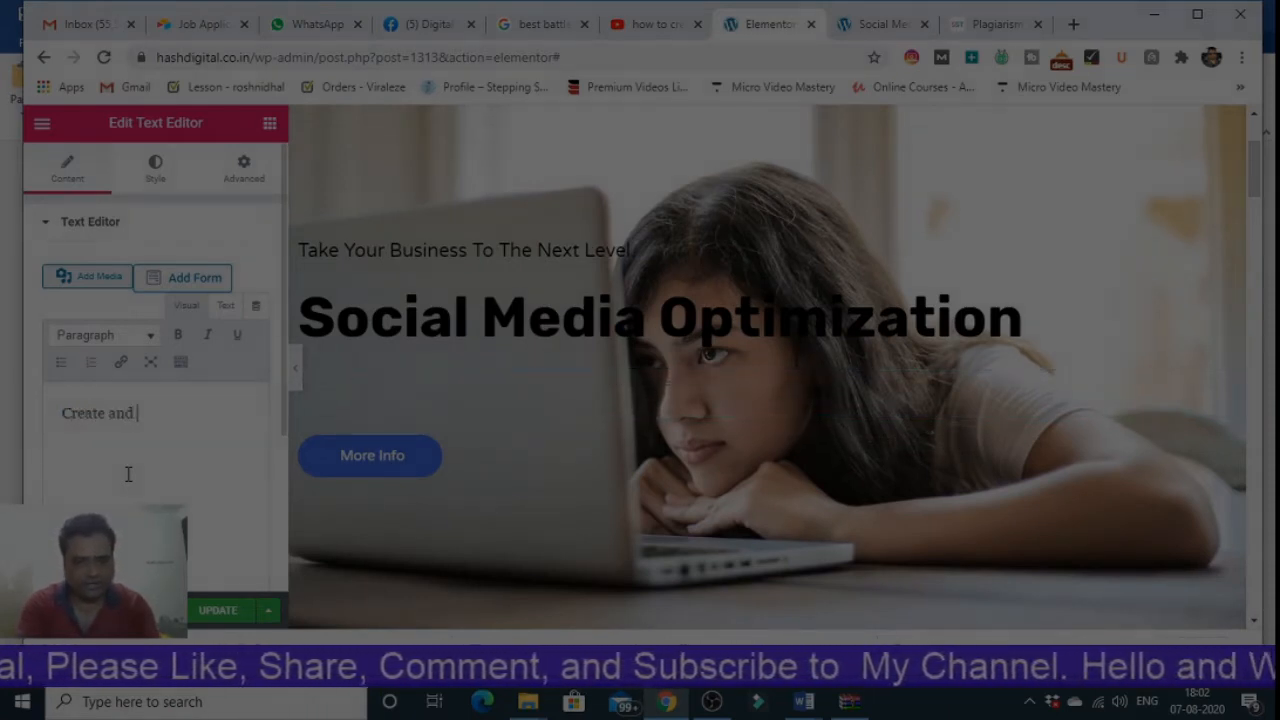
text(main)
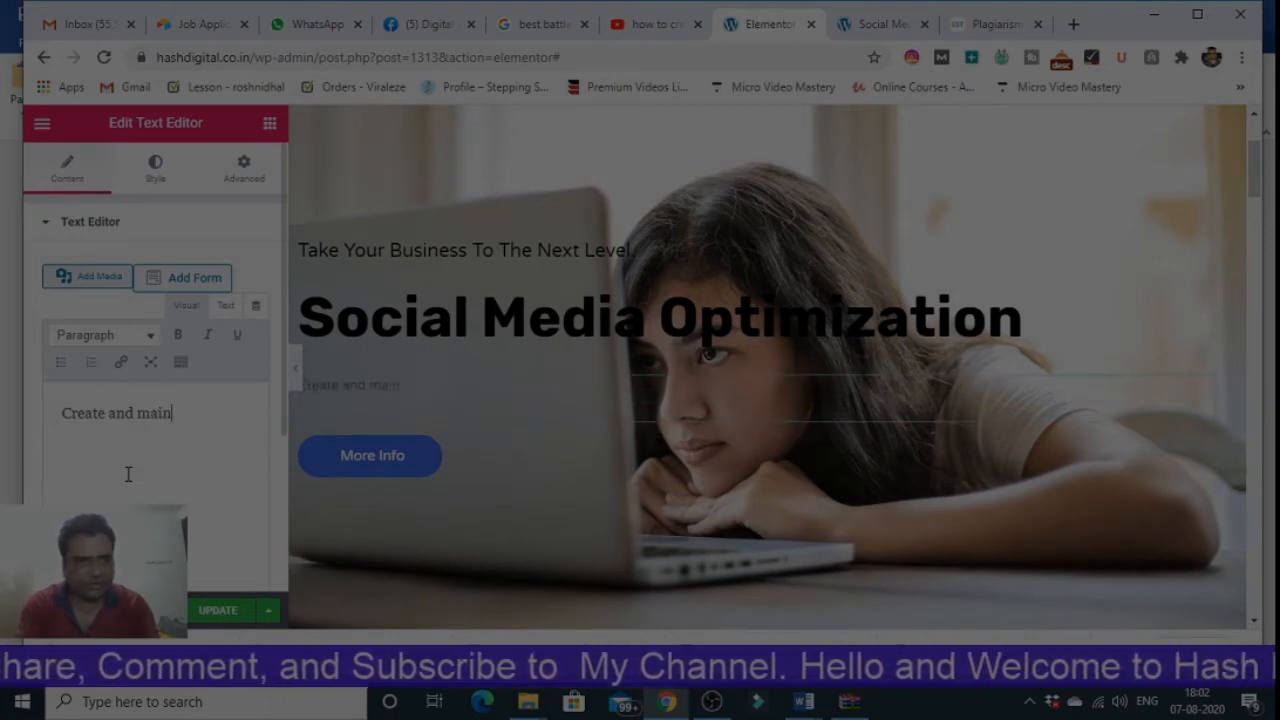
text(tain)
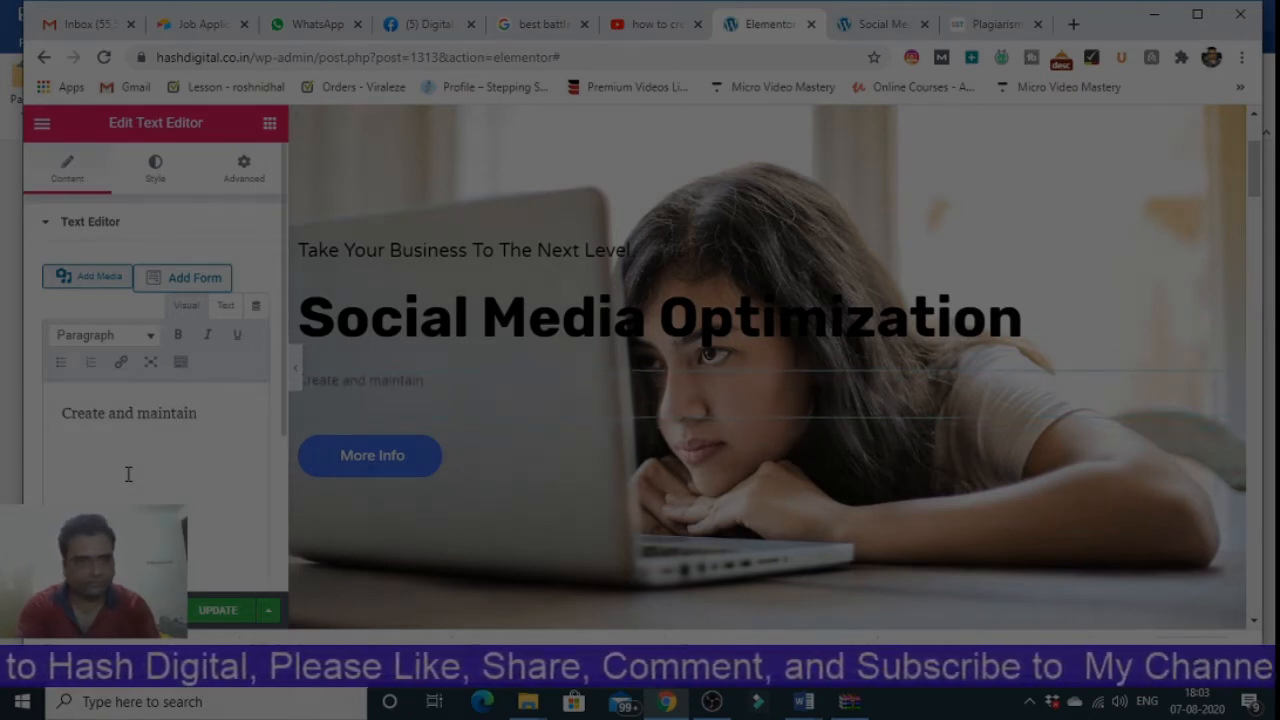
- Capitalize the word "Maintain" in the hero description text
double_click(148, 414)
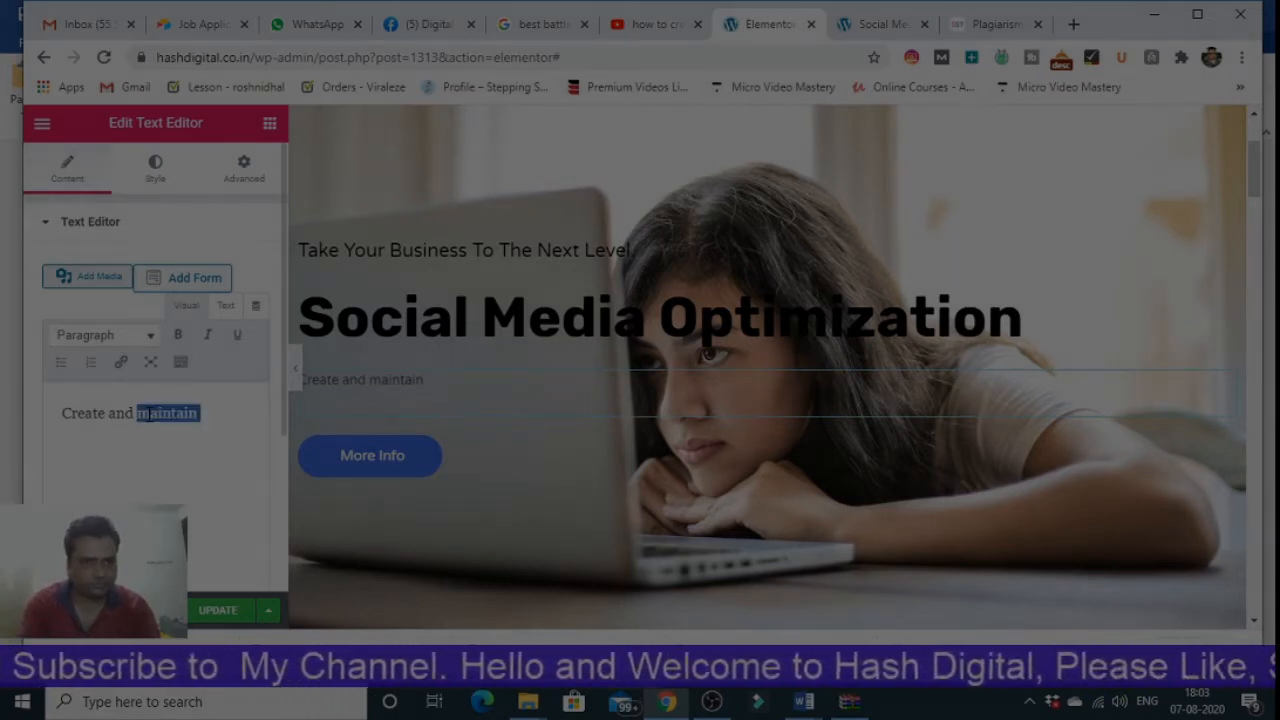
text(M)
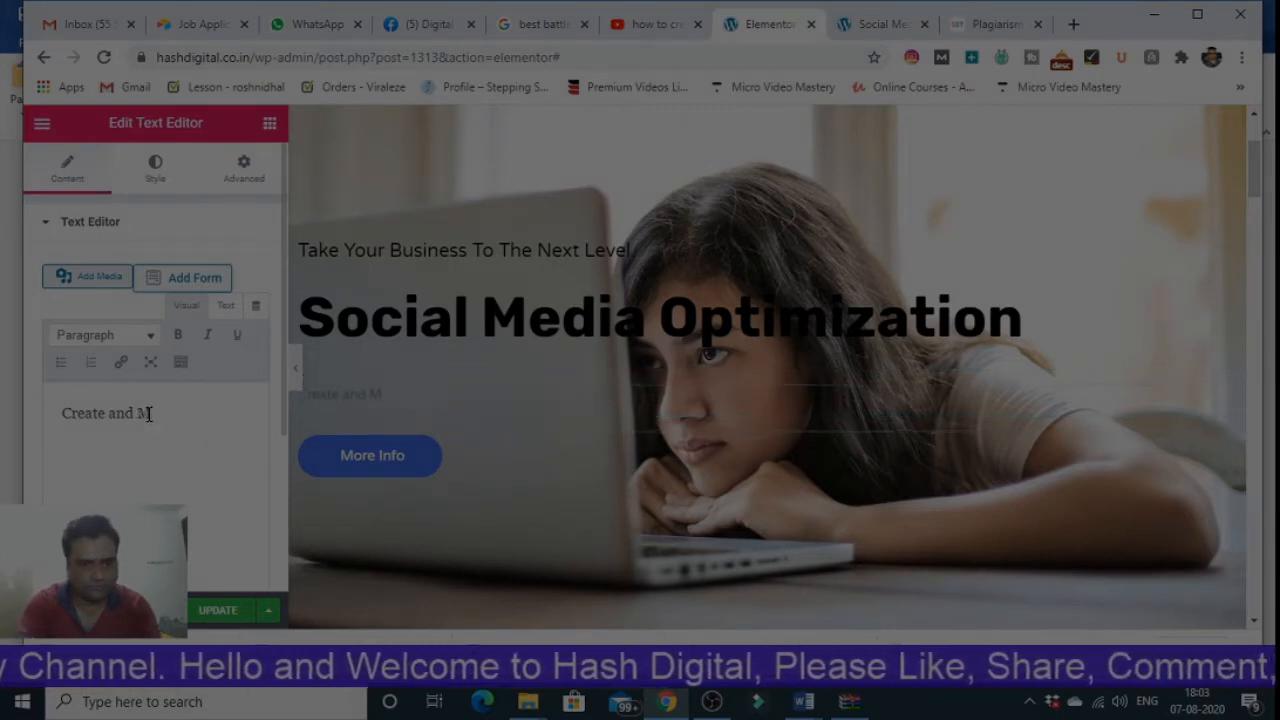
text(aintain)
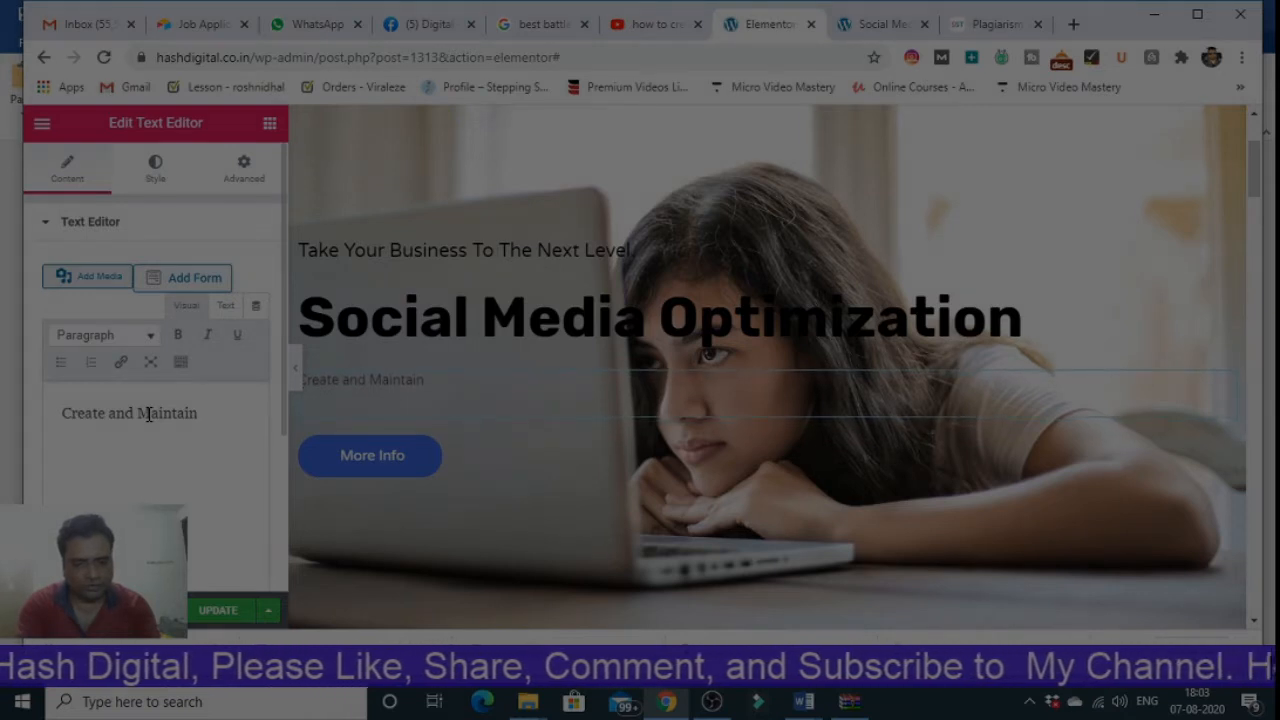
- Extend the hero description to read "Create and Maintain Your Social Media Presence" and update the page
text( y)
key(BackSpace)
text(Y)
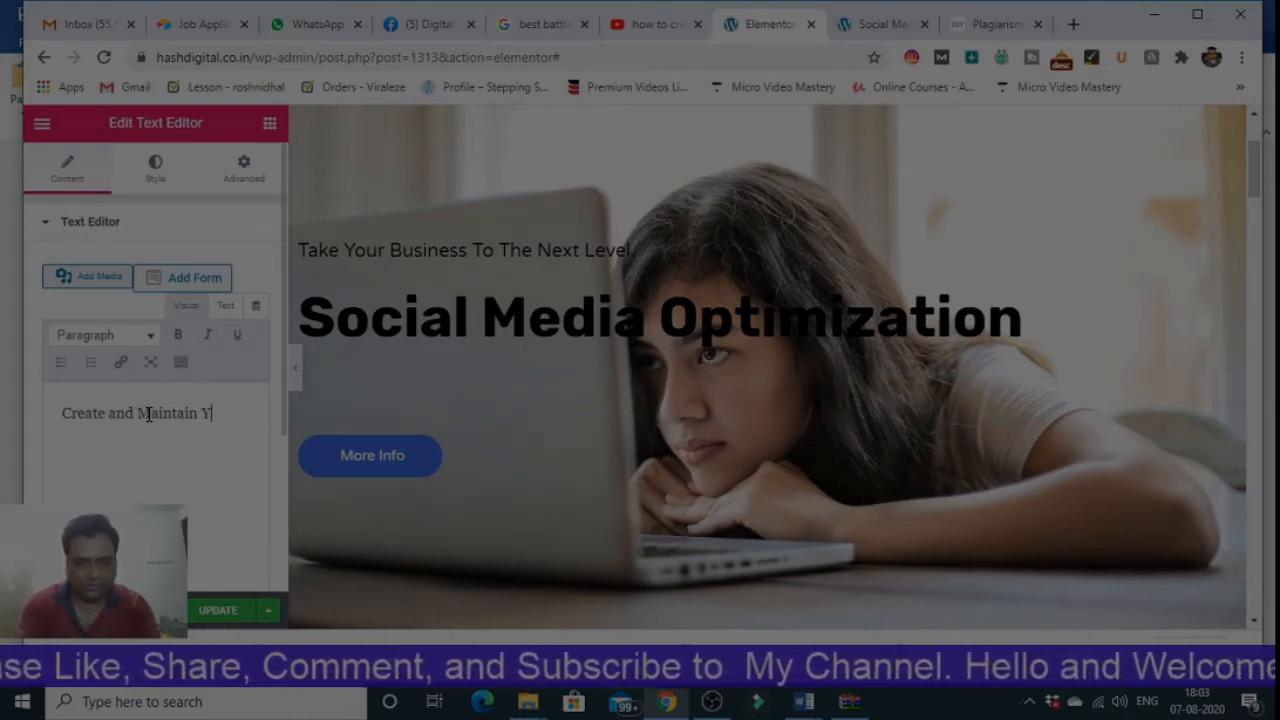
text(our S)
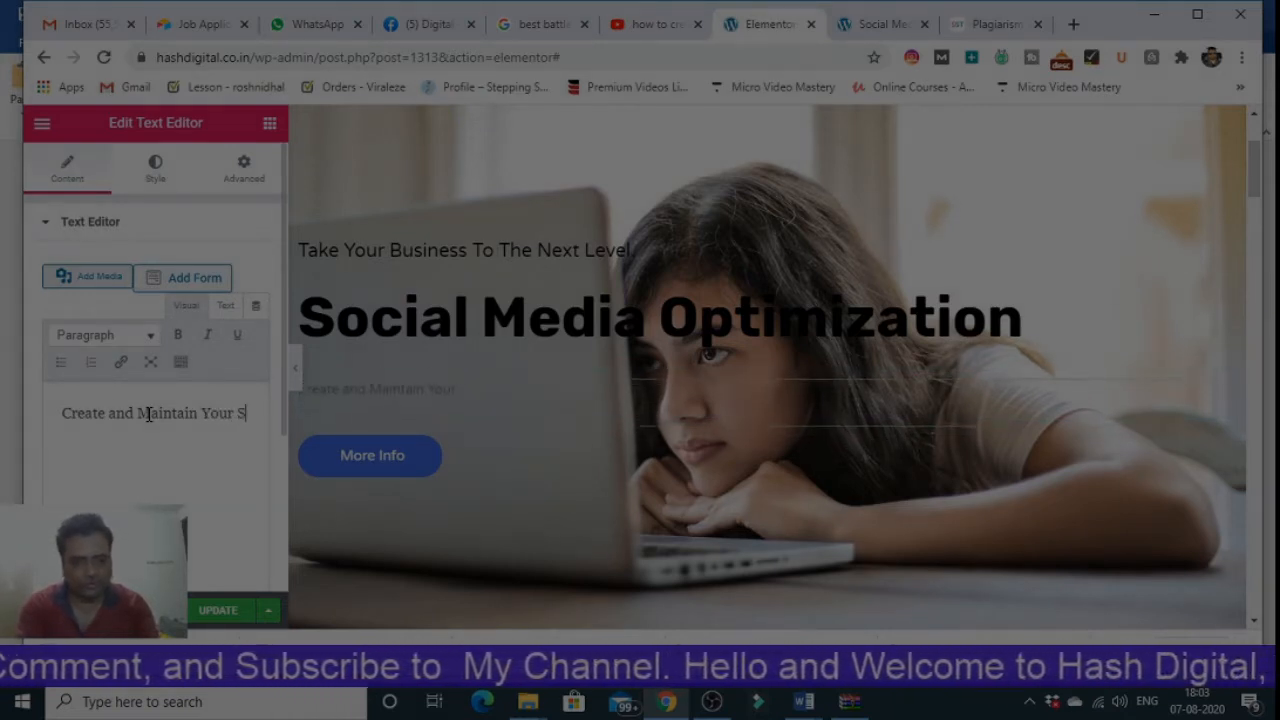
text(ocial )
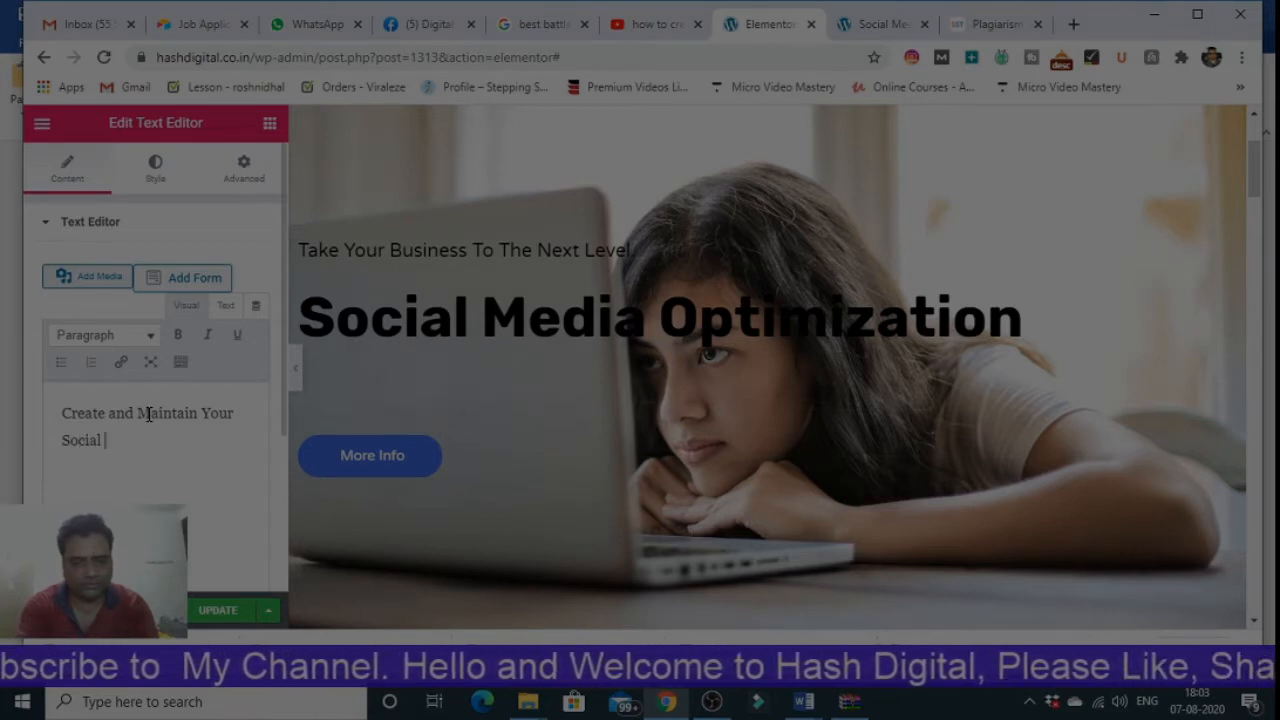
text(Media )
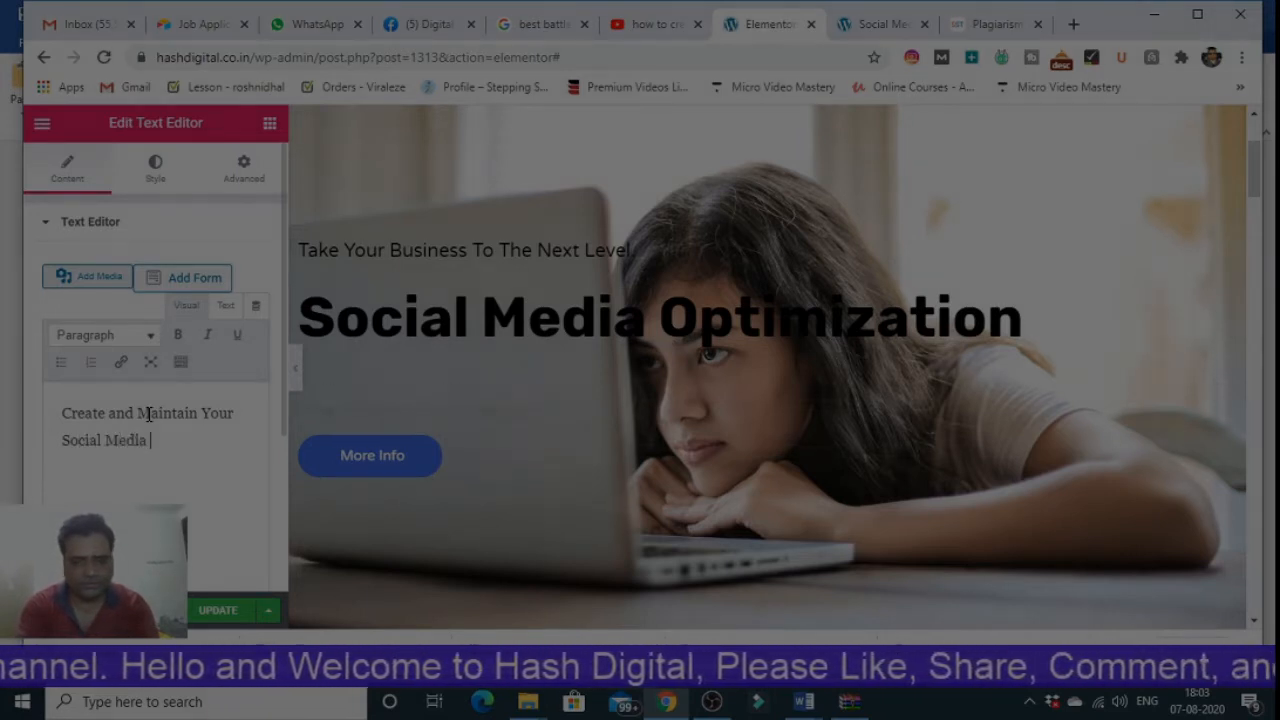
text(Prese)
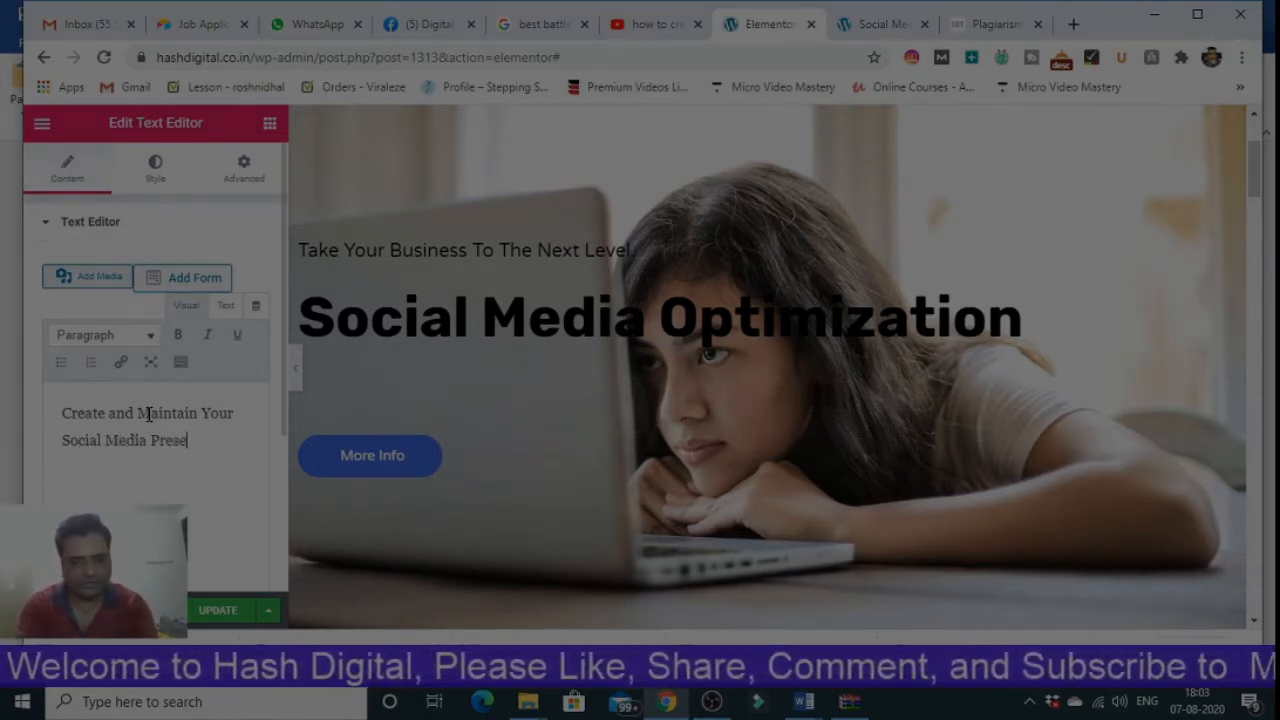
text(nce)
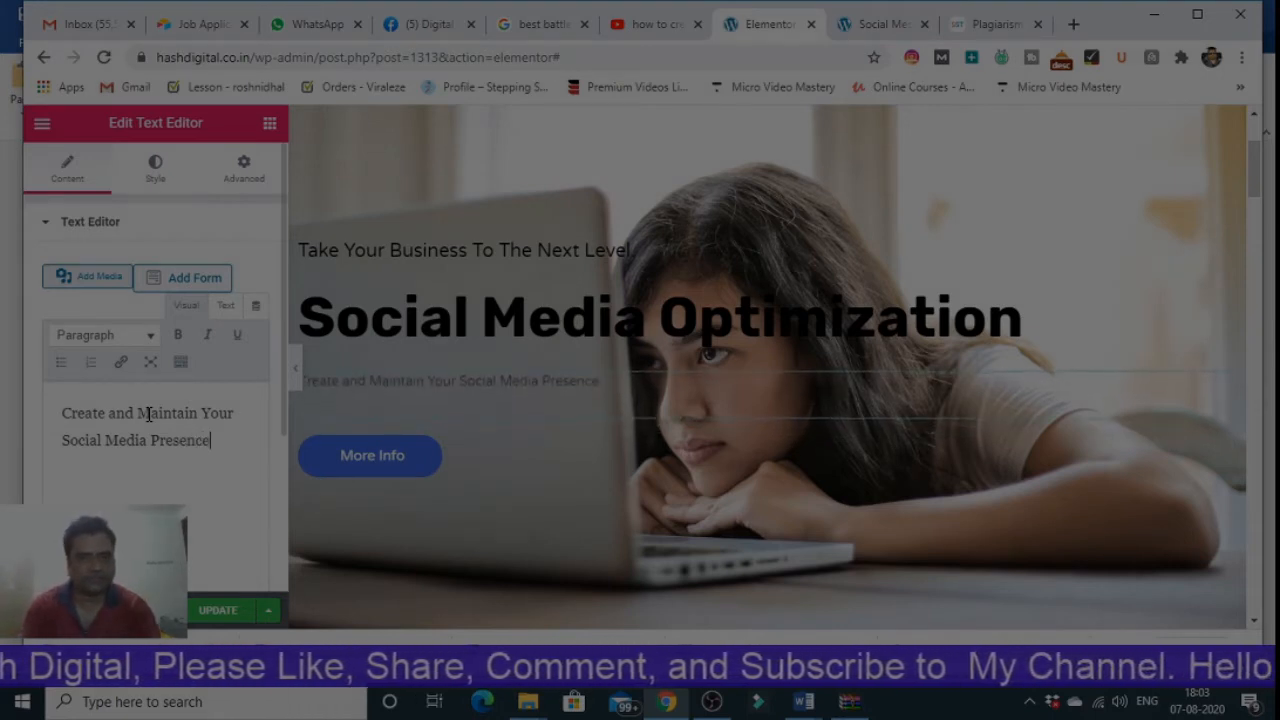
click(210, 612)
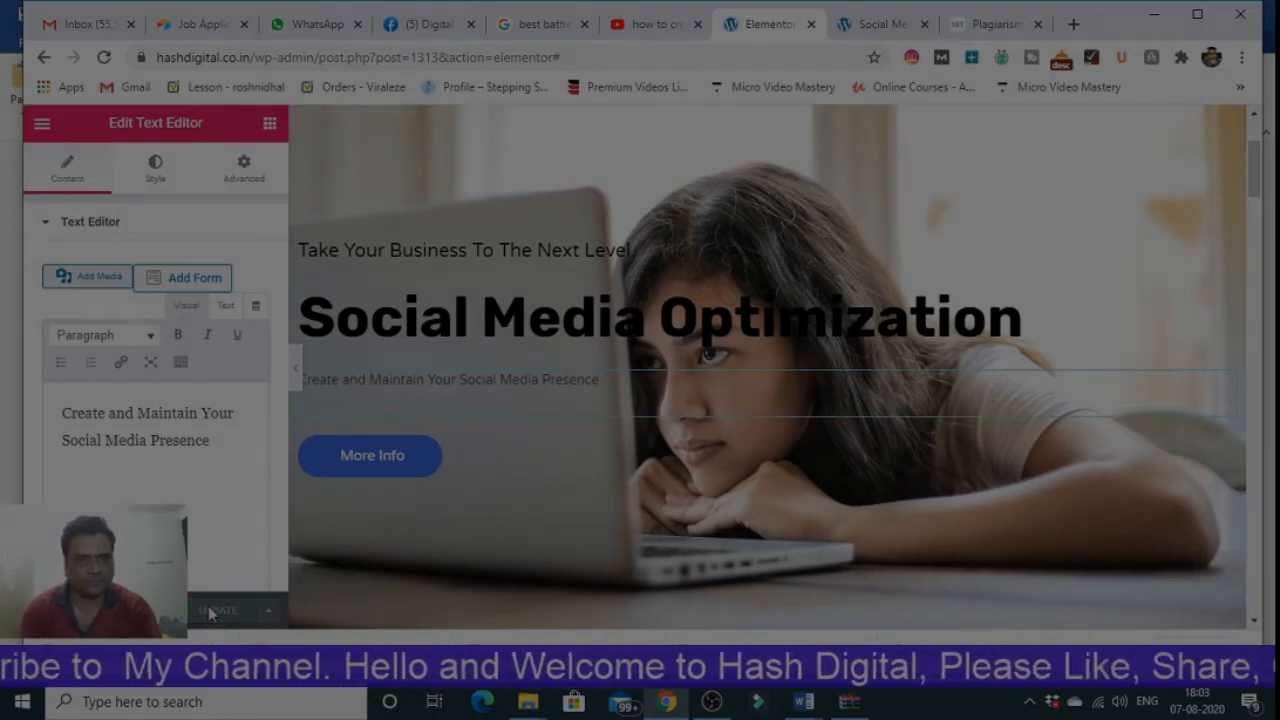
- Reload the published page and review the hero text and the "How We Can Help You?" section
click(295, 367)
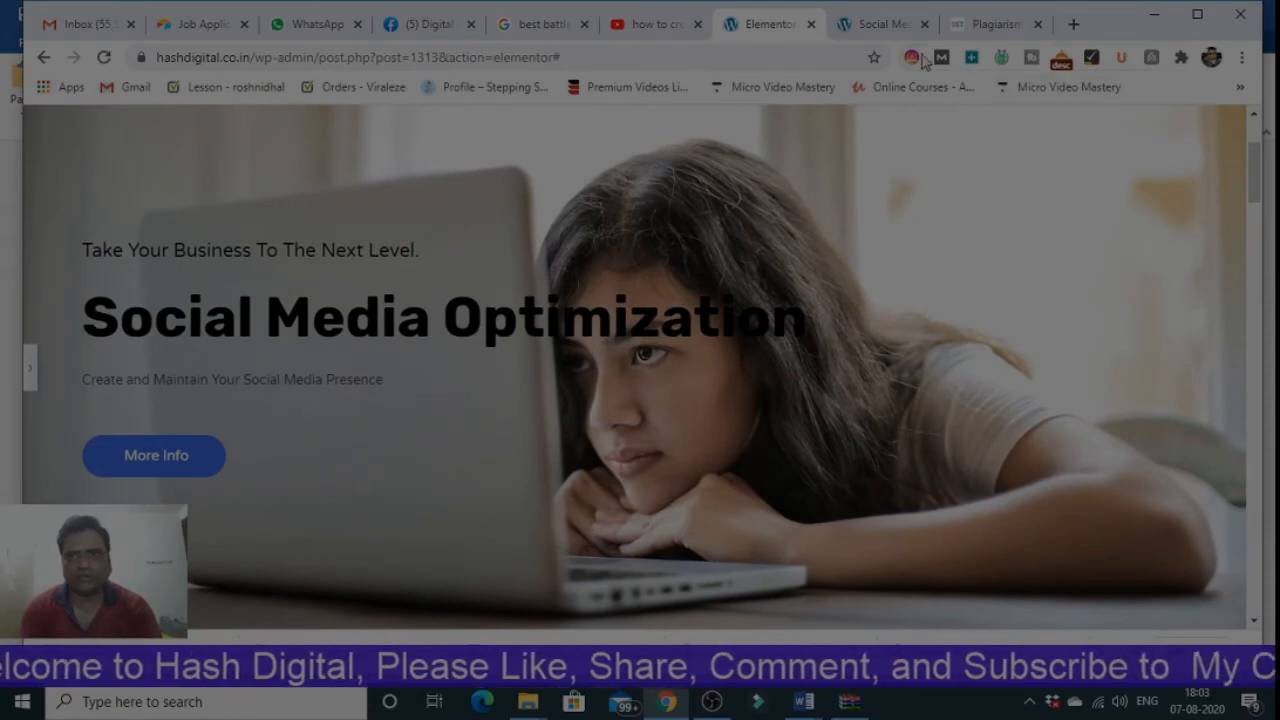
click(872, 28)
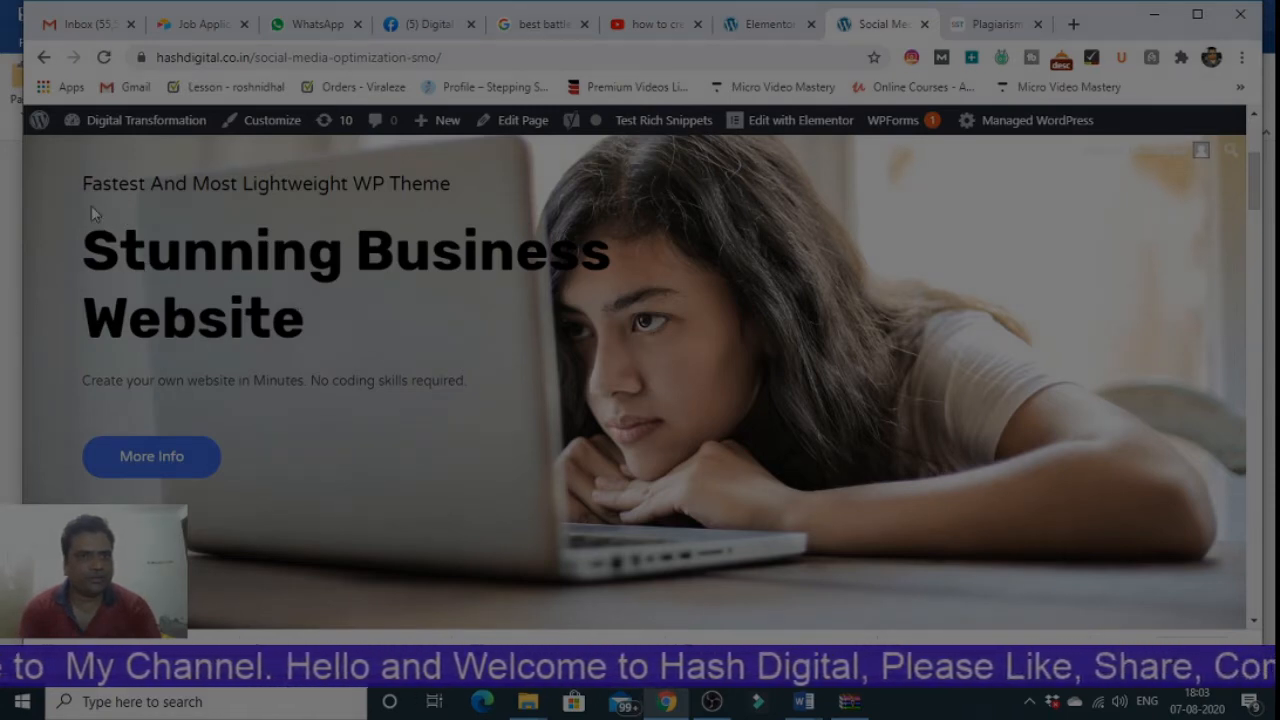
click(105, 57)
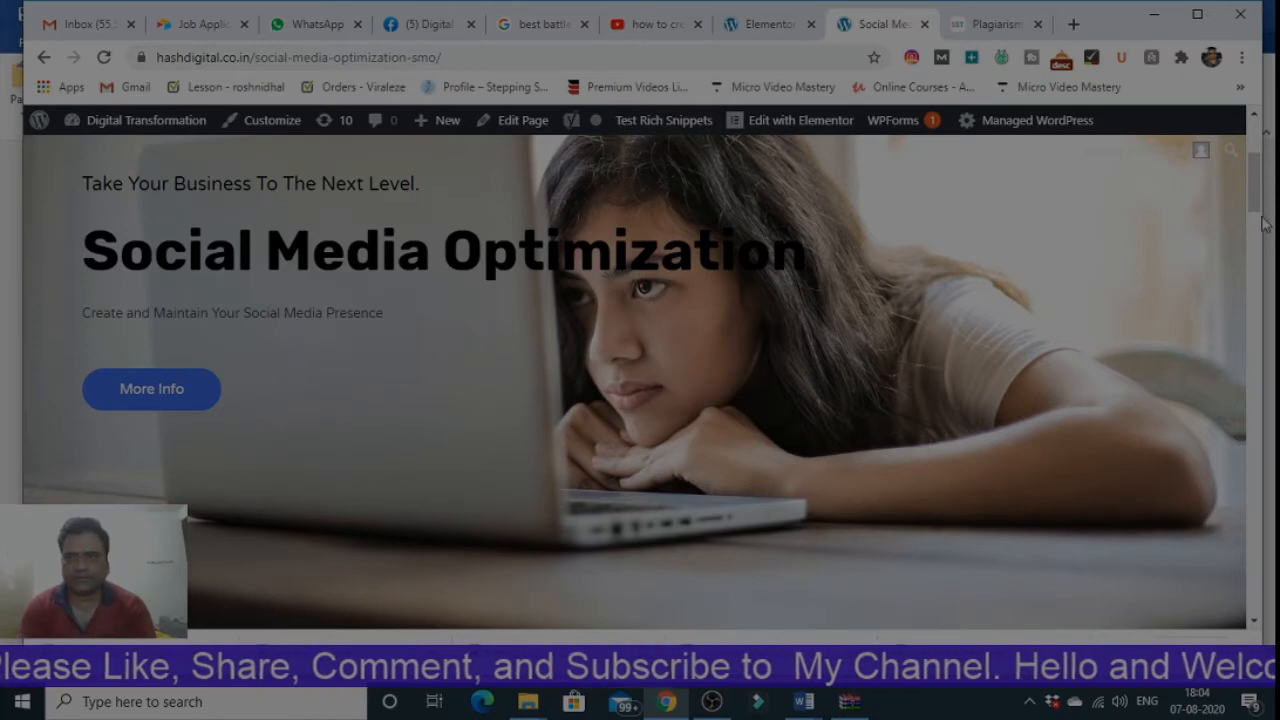
drag(1258, 208, 1258, 274)
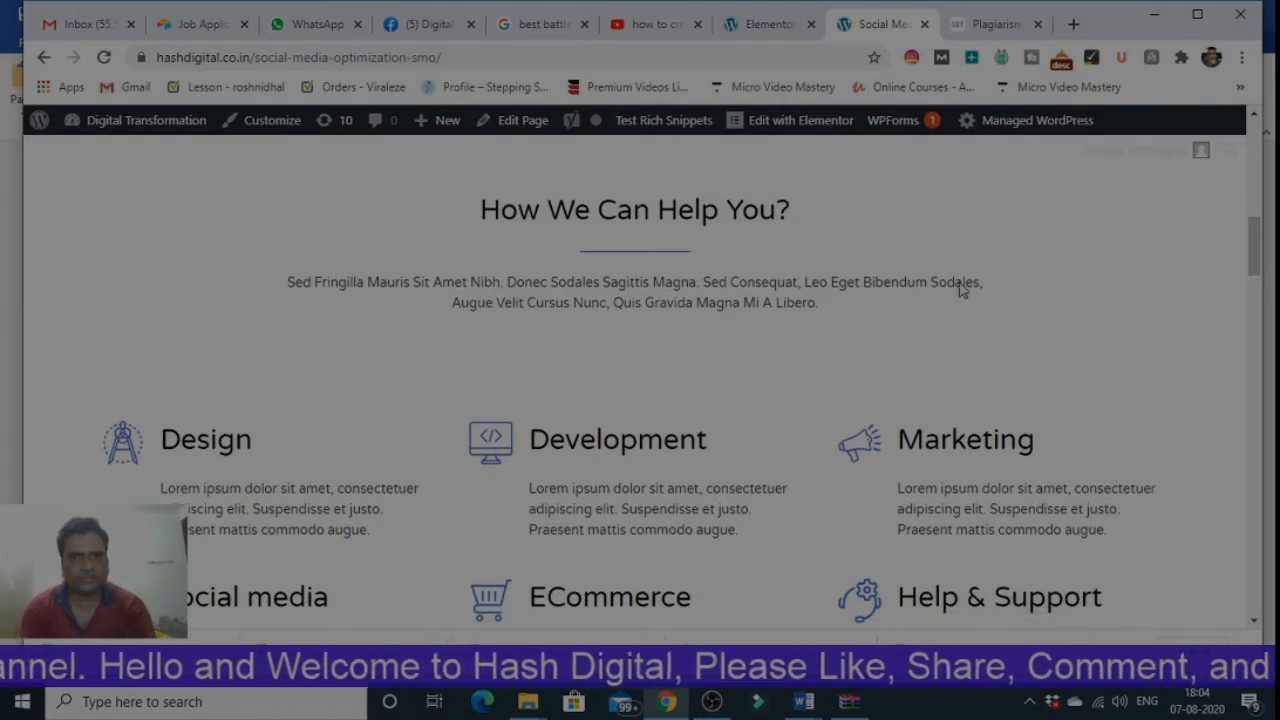
- Back in the Elementor editor, delete the column containing the "How We Can Help You?" heading and its service items
click(760, 24)
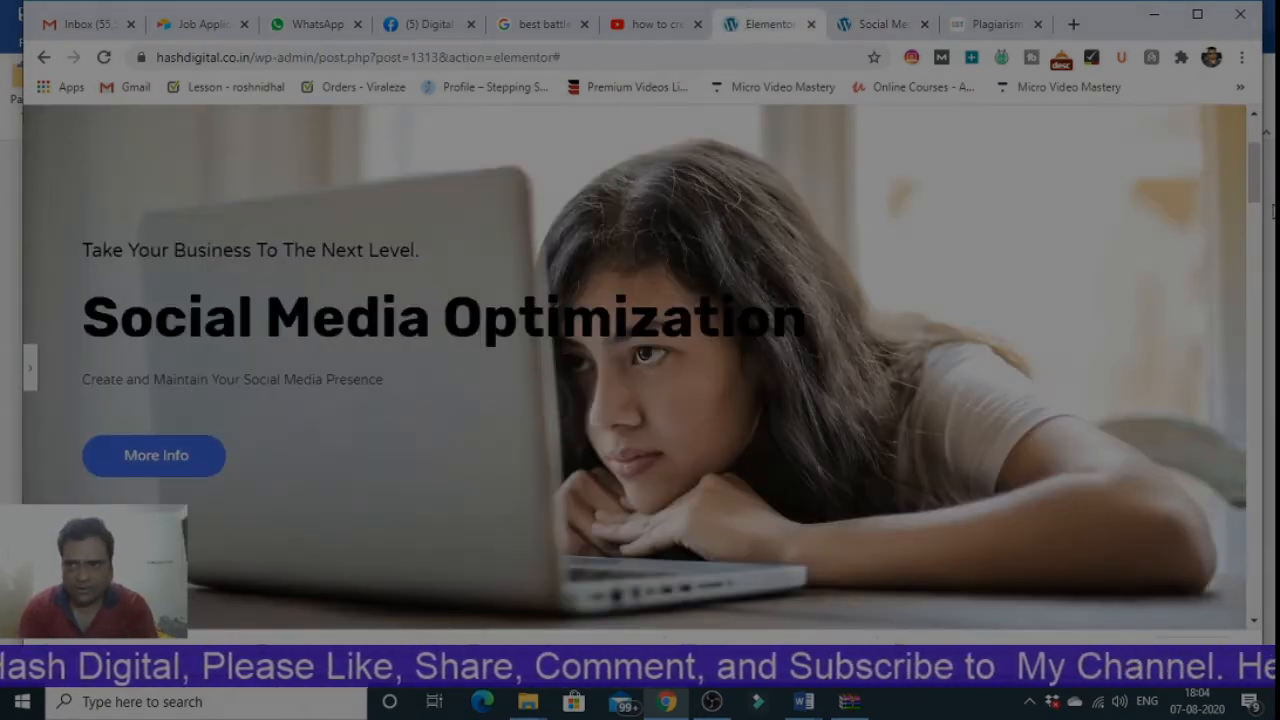
drag(1255, 199, 1255, 273)
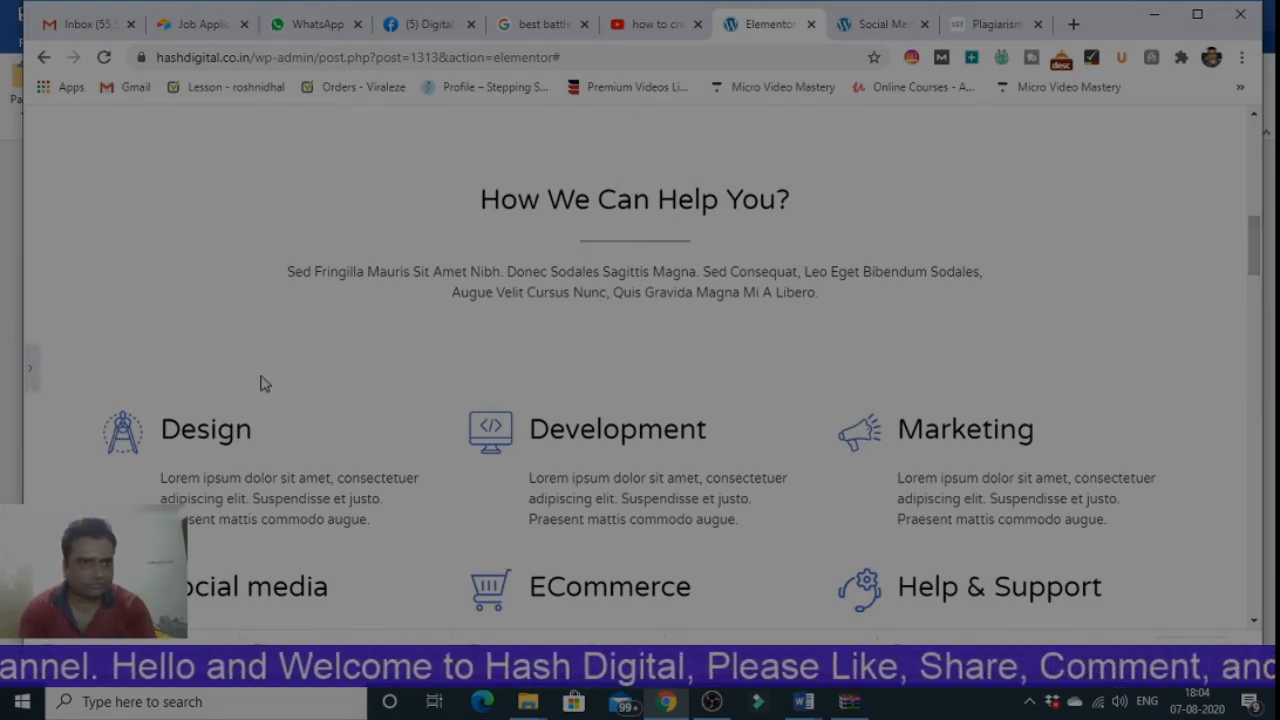
click(30, 374)
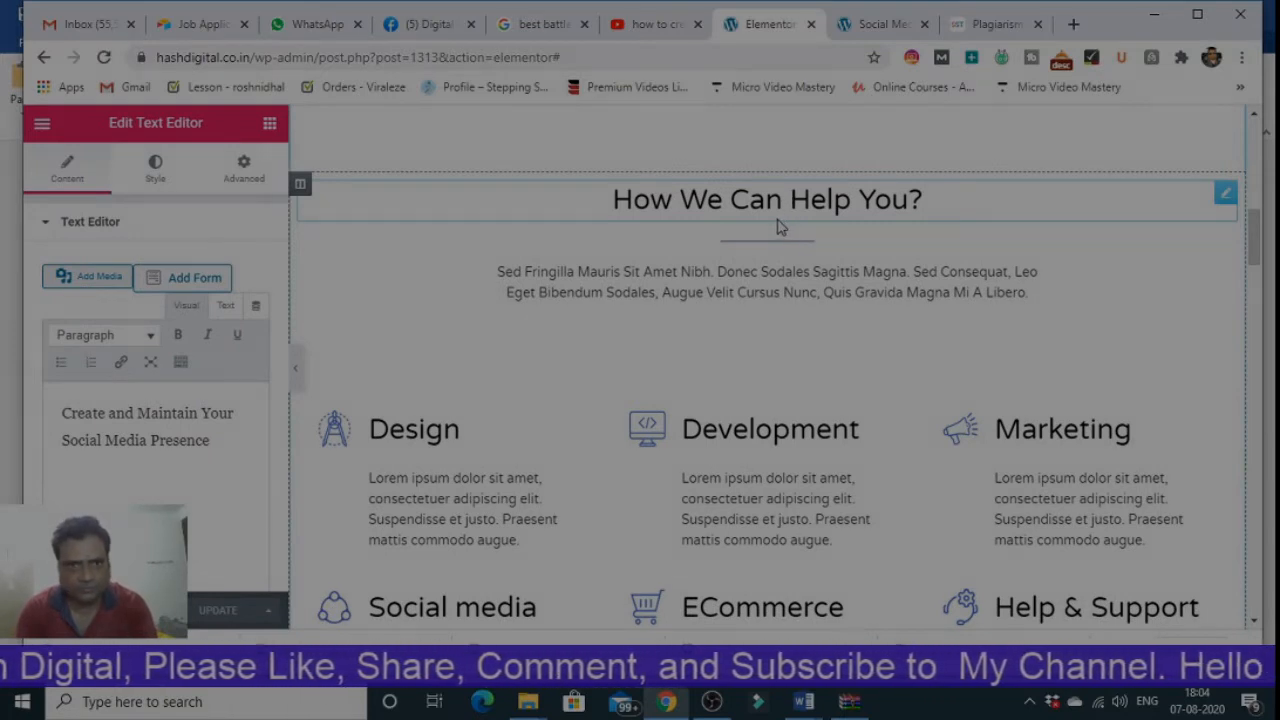
right_click(300, 186)
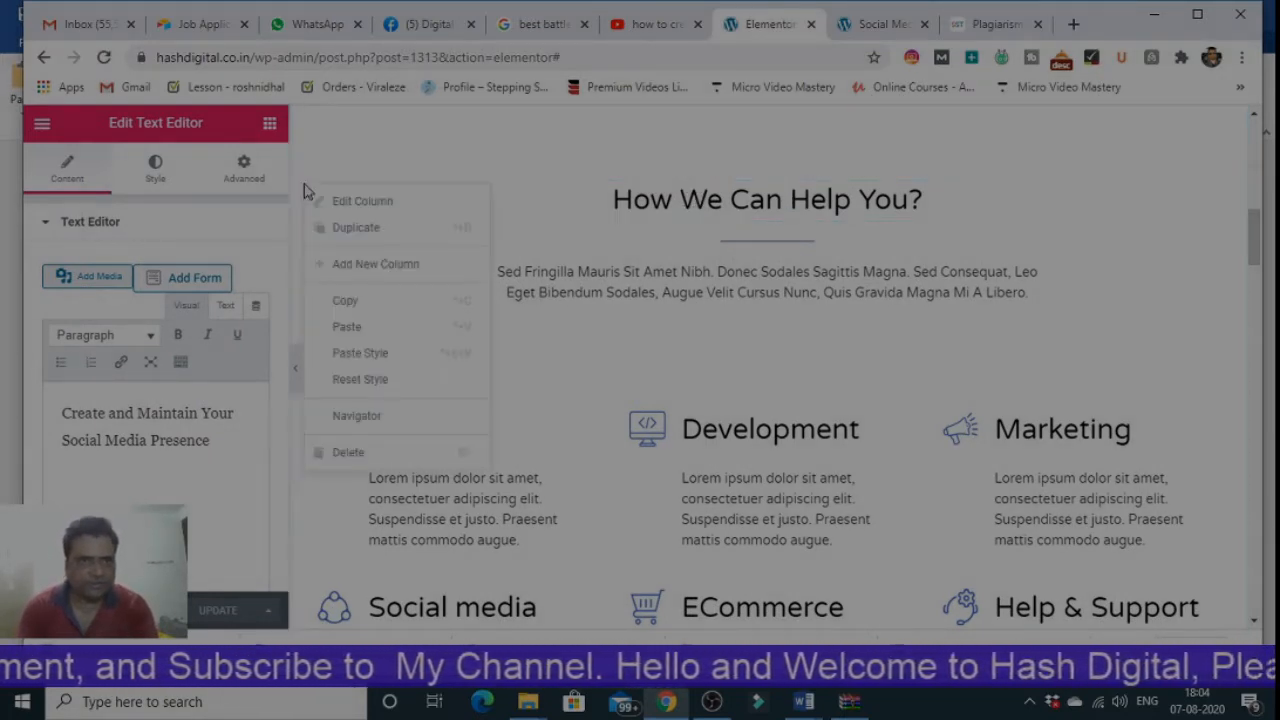
click(347, 453)
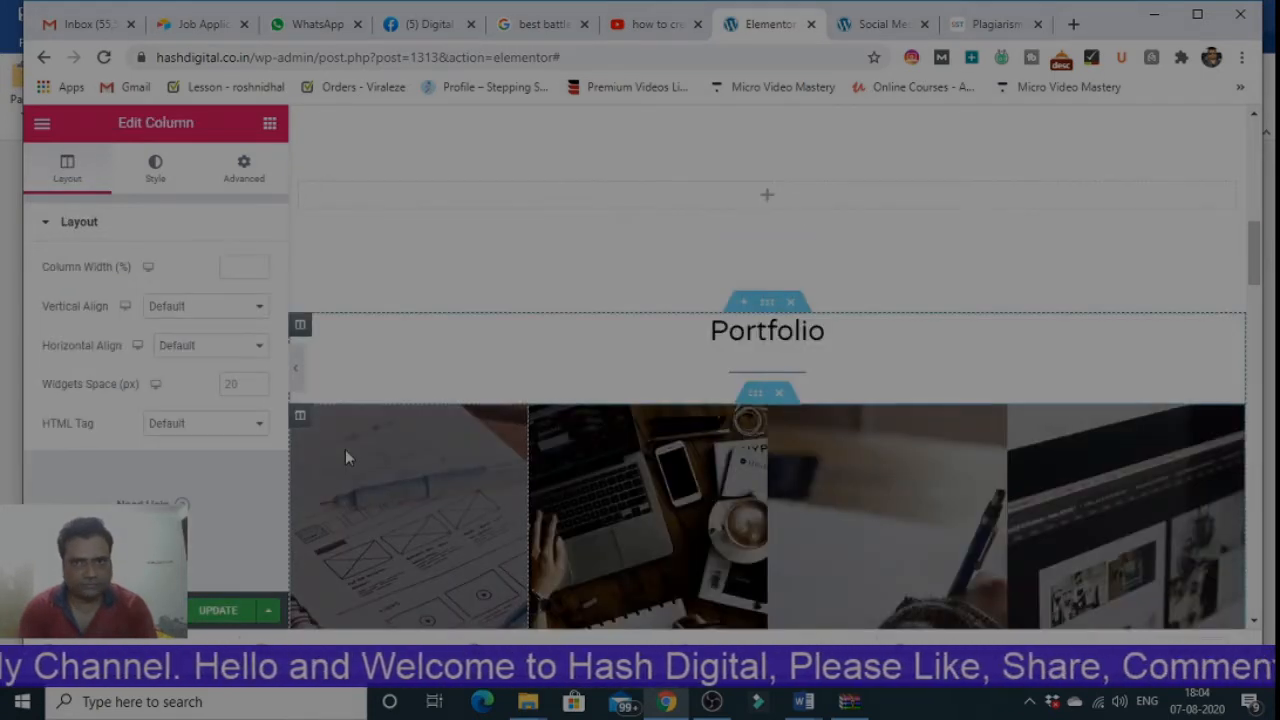
- Delete the column containing the Portfolio heading and images, and the column containing the "Who We've Worked With" heading and client logos
right_click(300, 336)
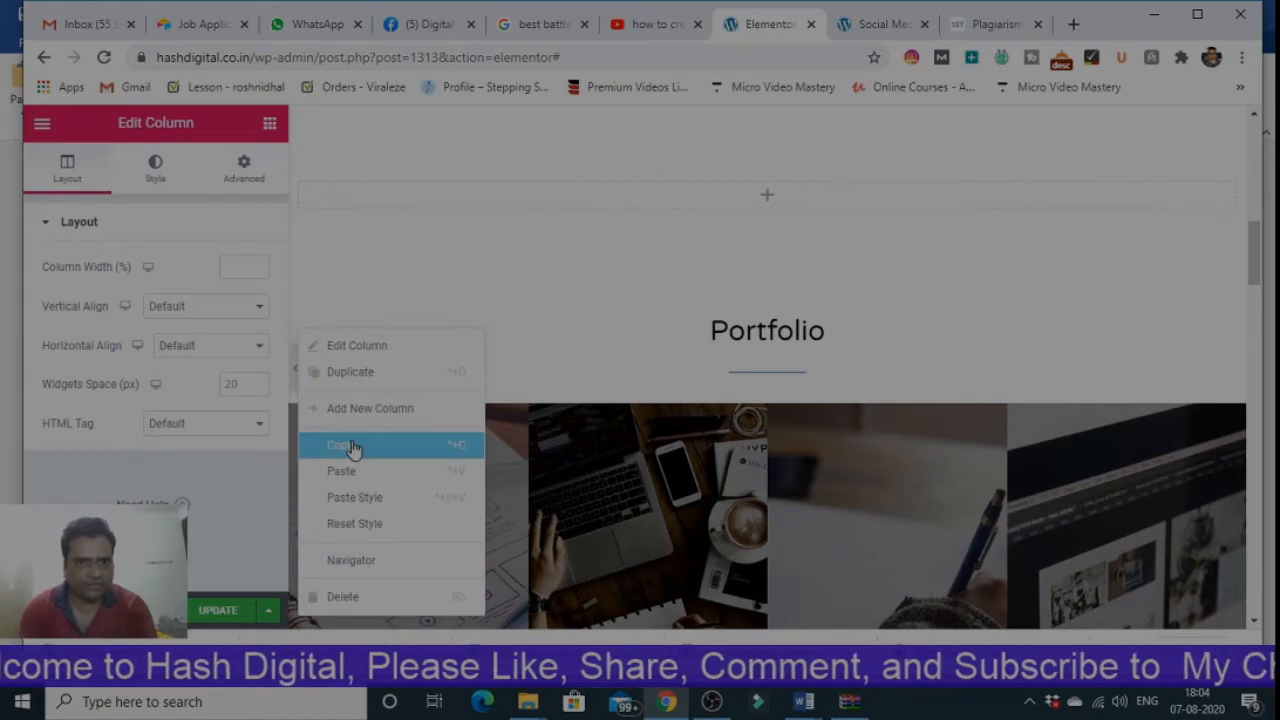
click(340, 597)
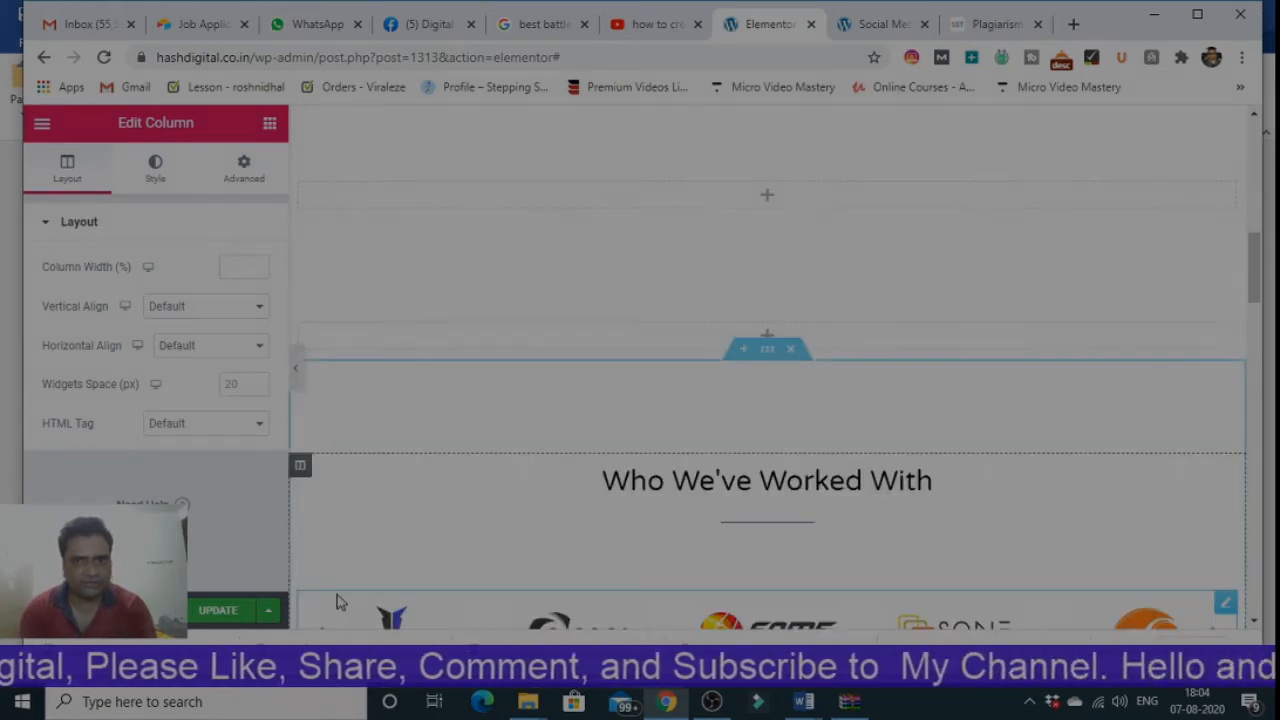
right_click(301, 470)
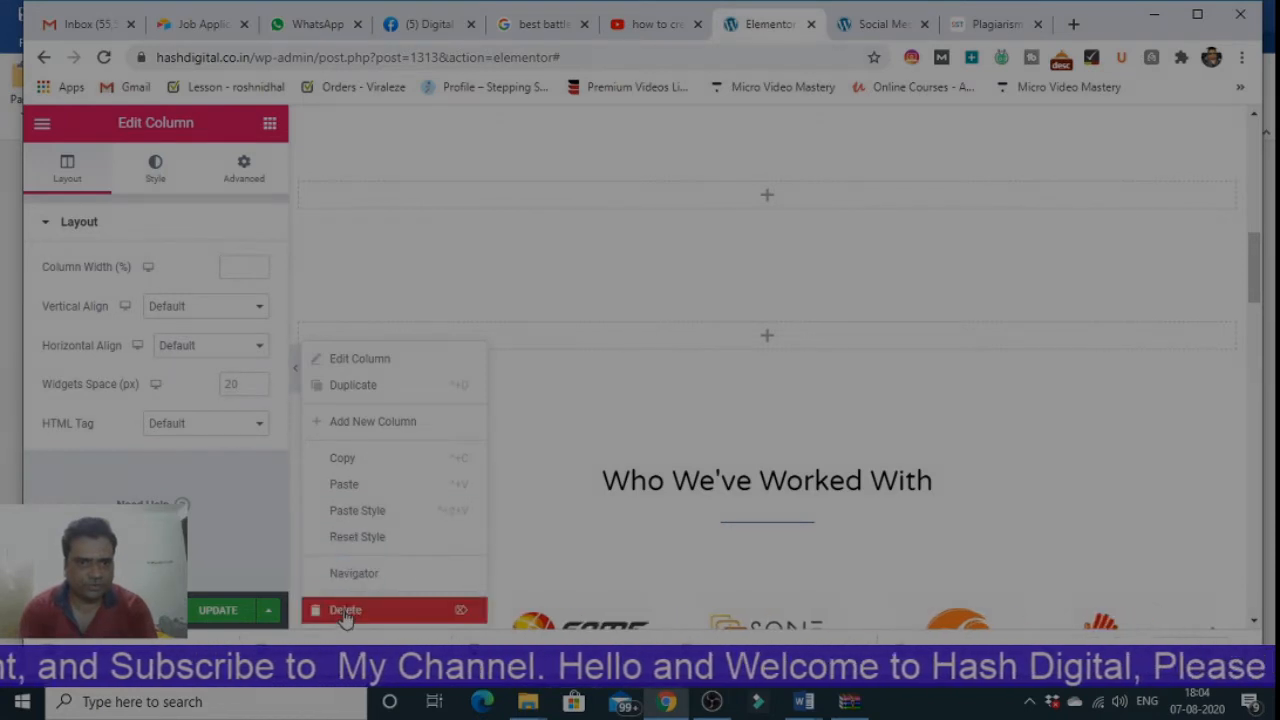
click(345, 611)
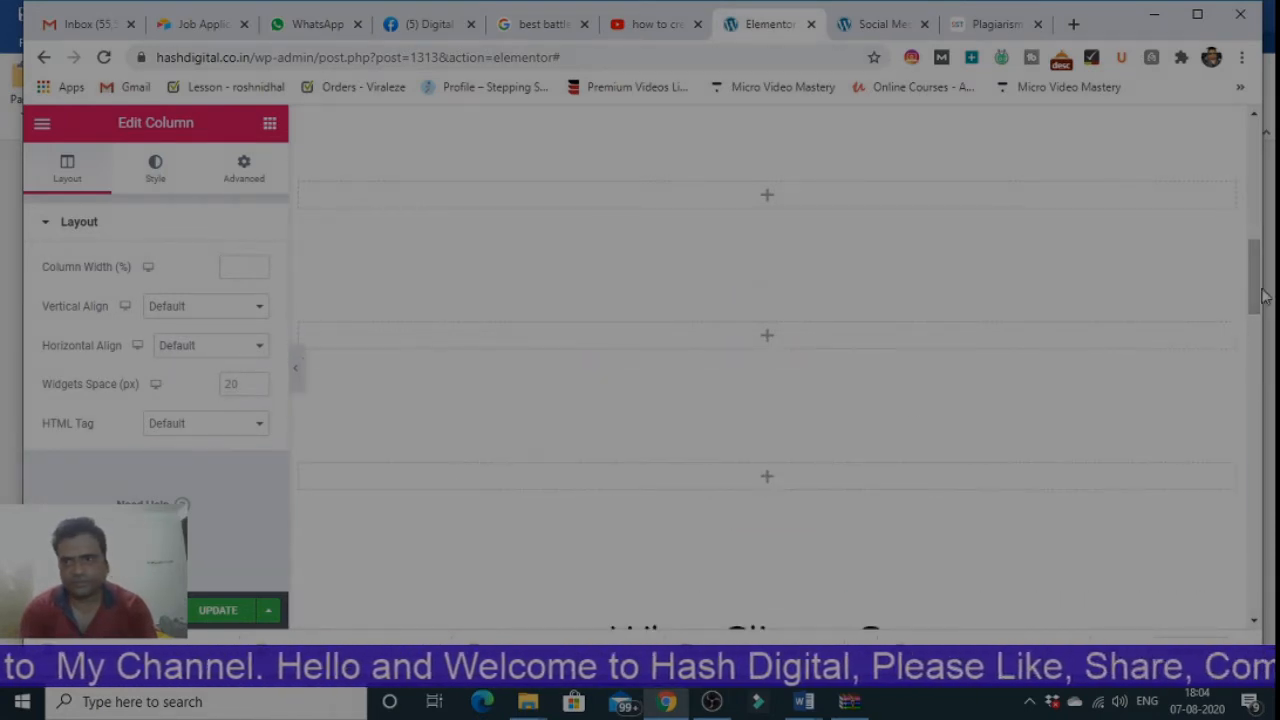
- Delete the "Meet The Team" column with its team member photos, located below the "What Clients Say" testimonial
drag(1260, 292, 1258, 352)
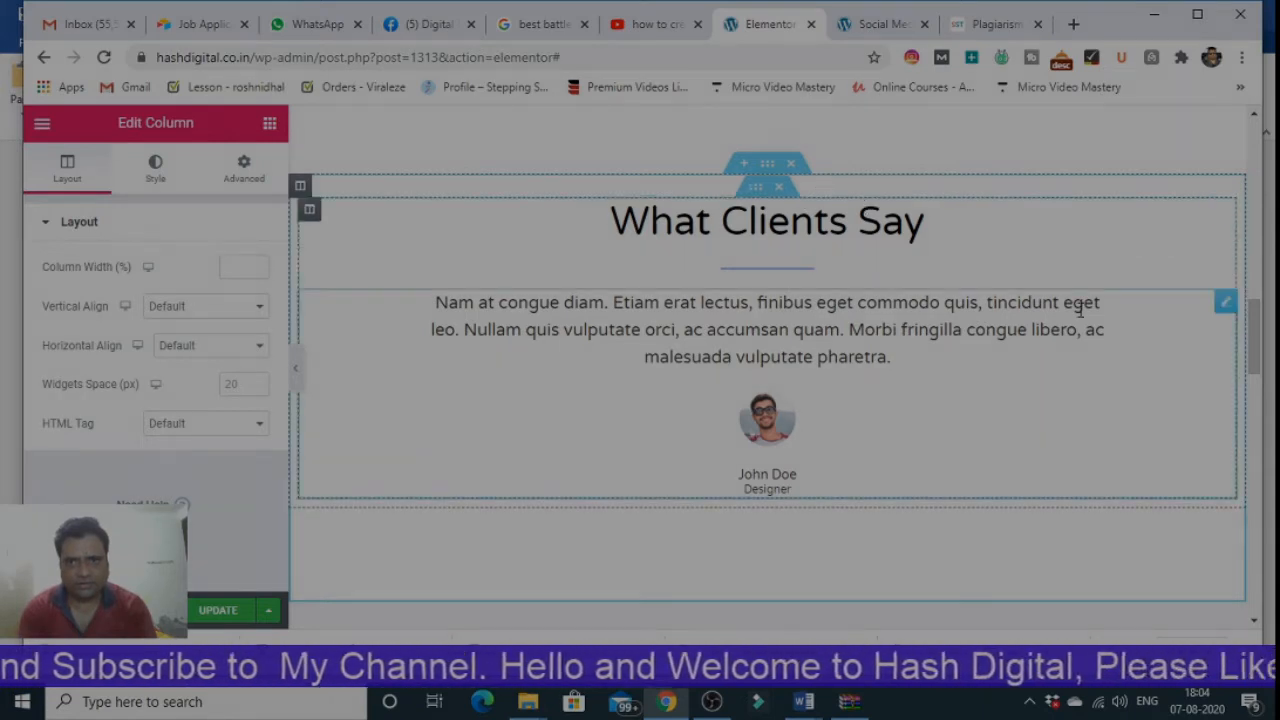
drag(1253, 360, 1245, 432)
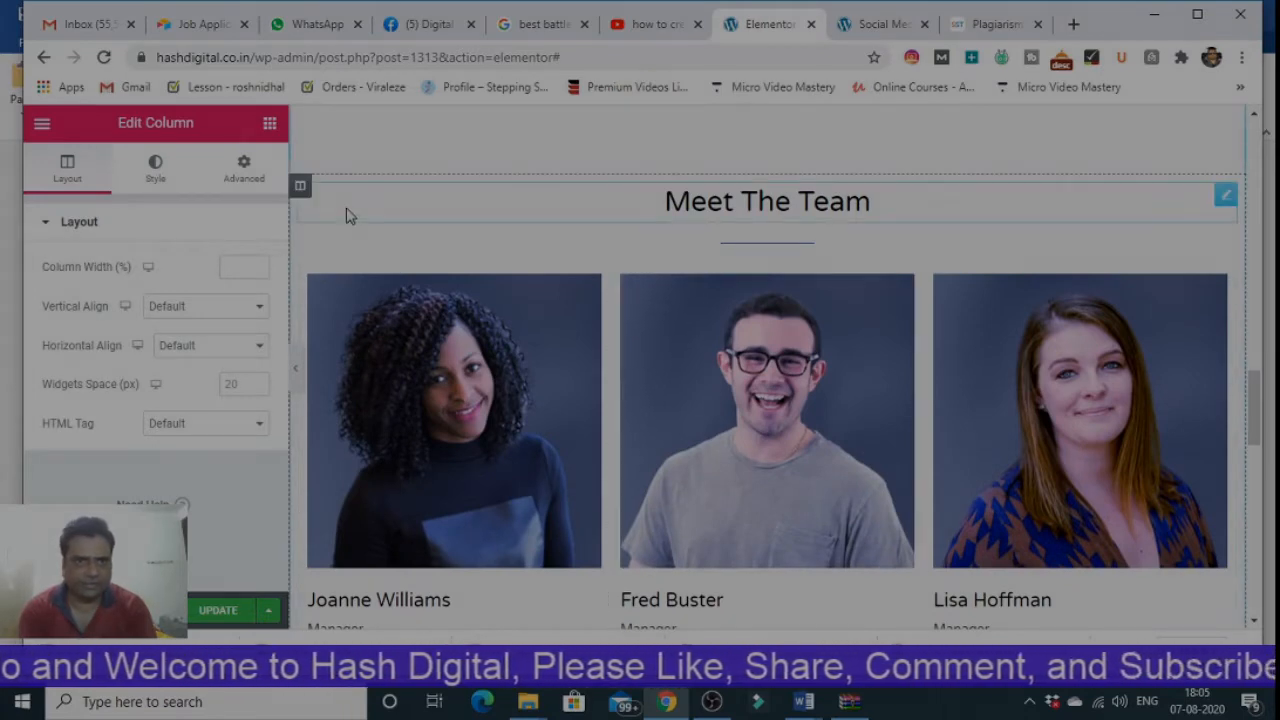
right_click(301, 190)
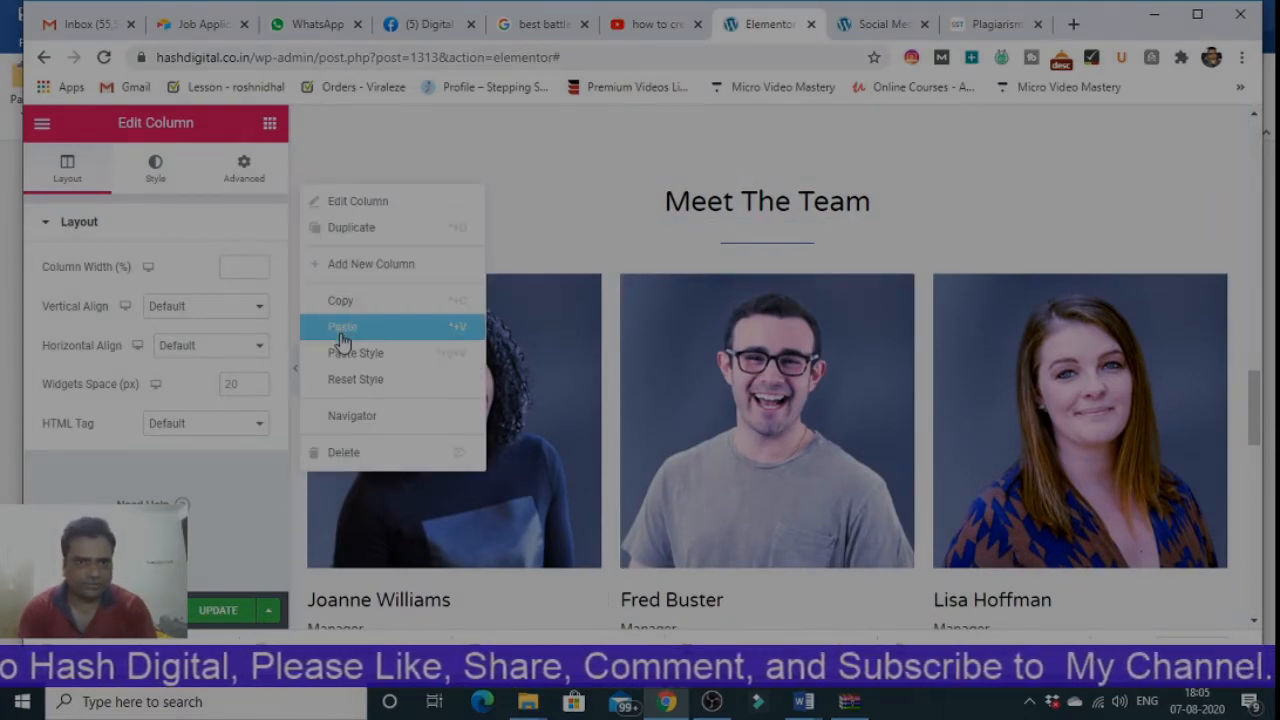
click(341, 455)
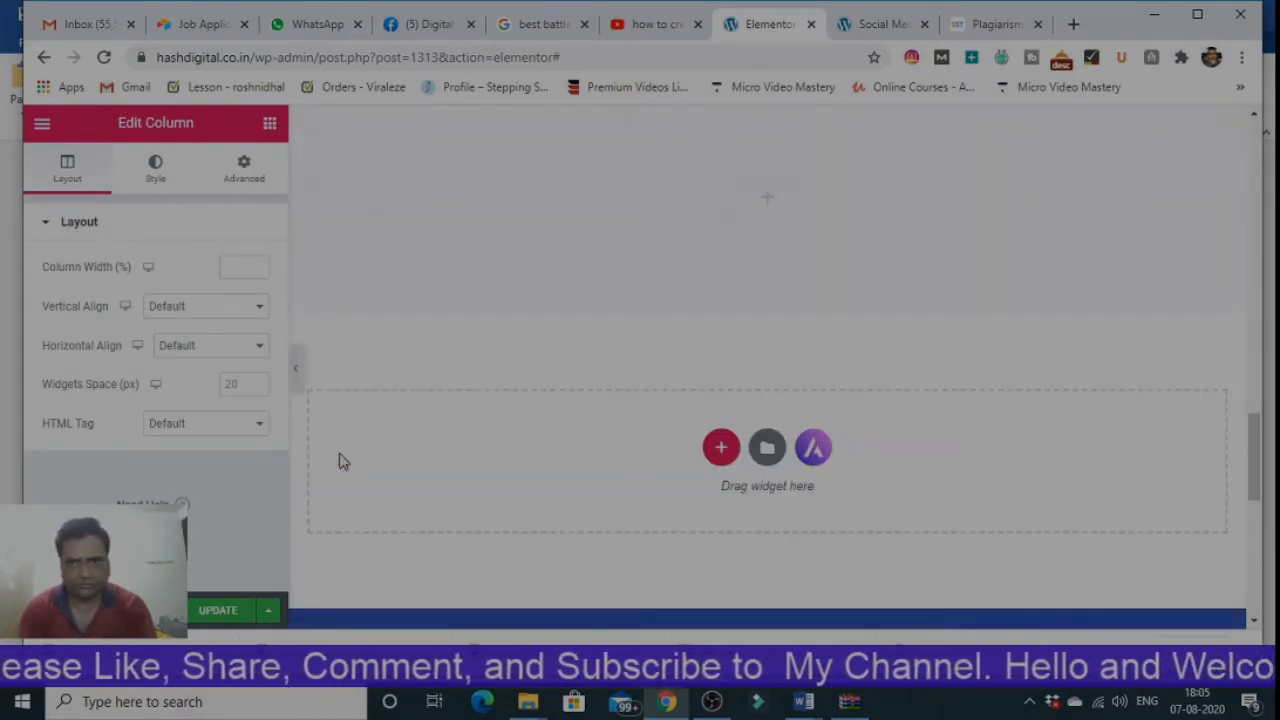
- Return to the emptied section directly below the hero image and bring up the available actions for its empty column
drag(1256, 455, 1211, 291)
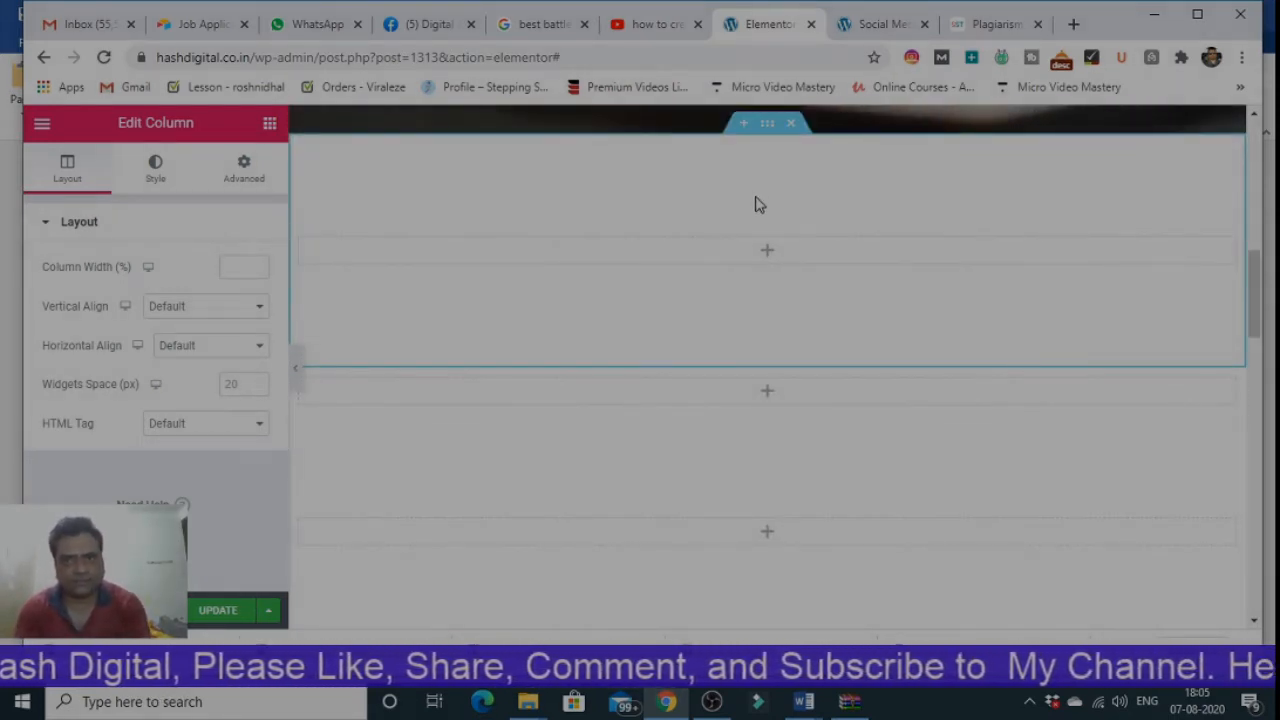
drag(1255, 322, 1249, 285)
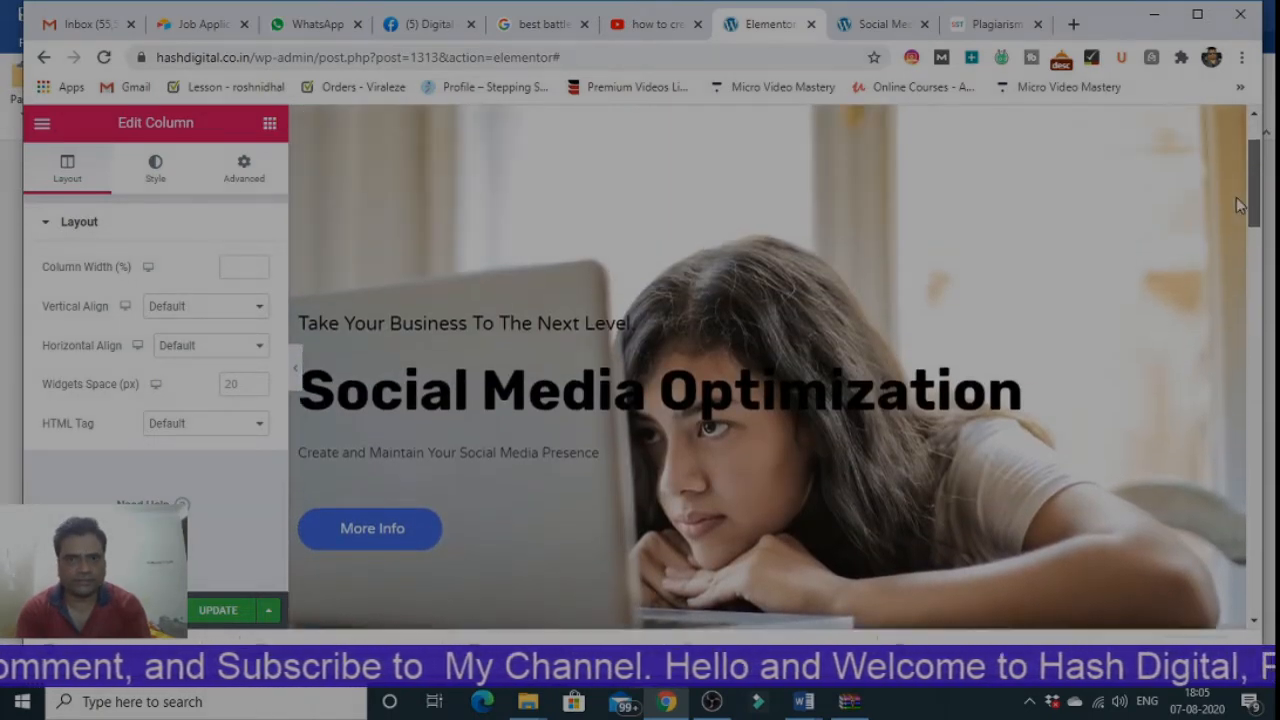
scroll(1231, 194, down, 2)
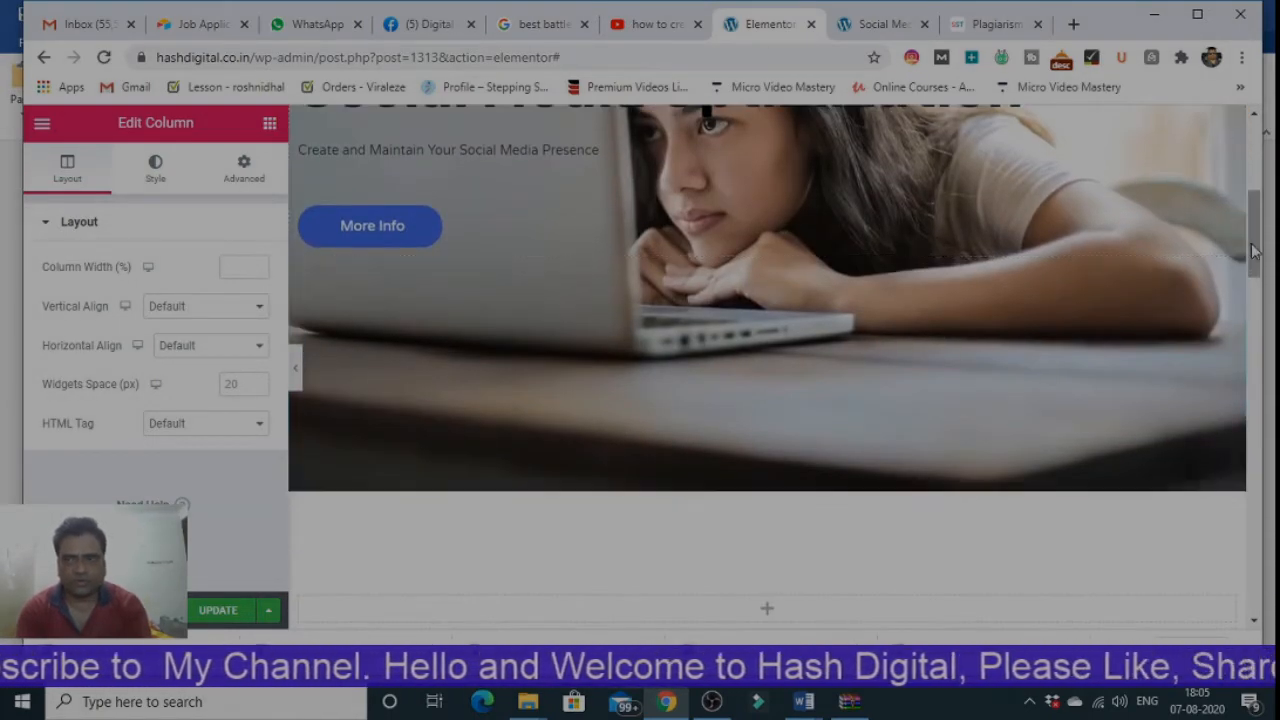
drag(1253, 252, 1253, 297)
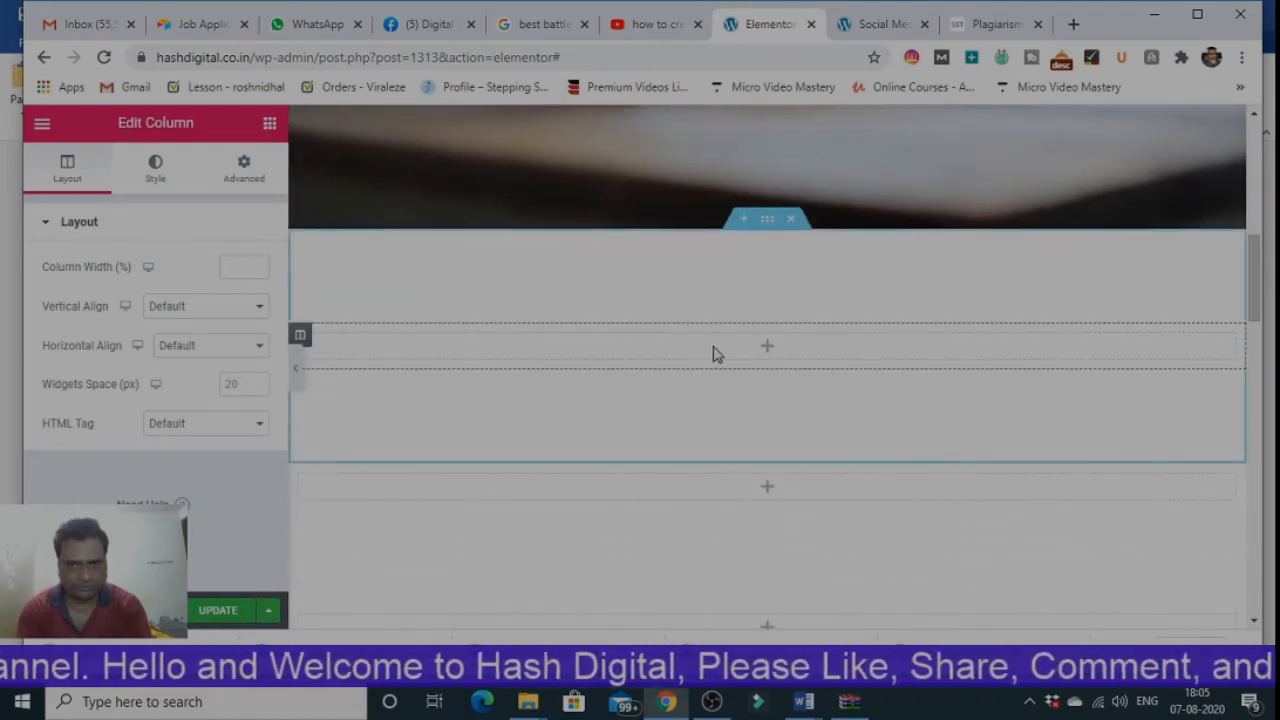
right_click(300, 340)
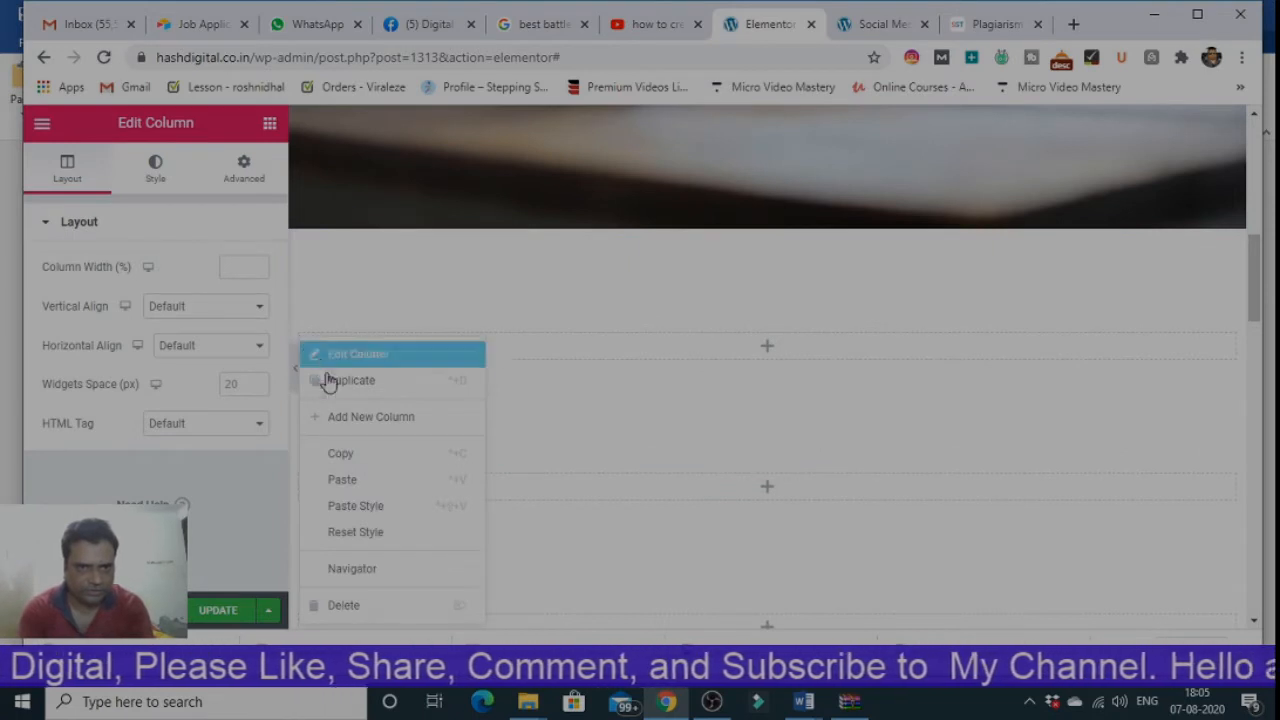